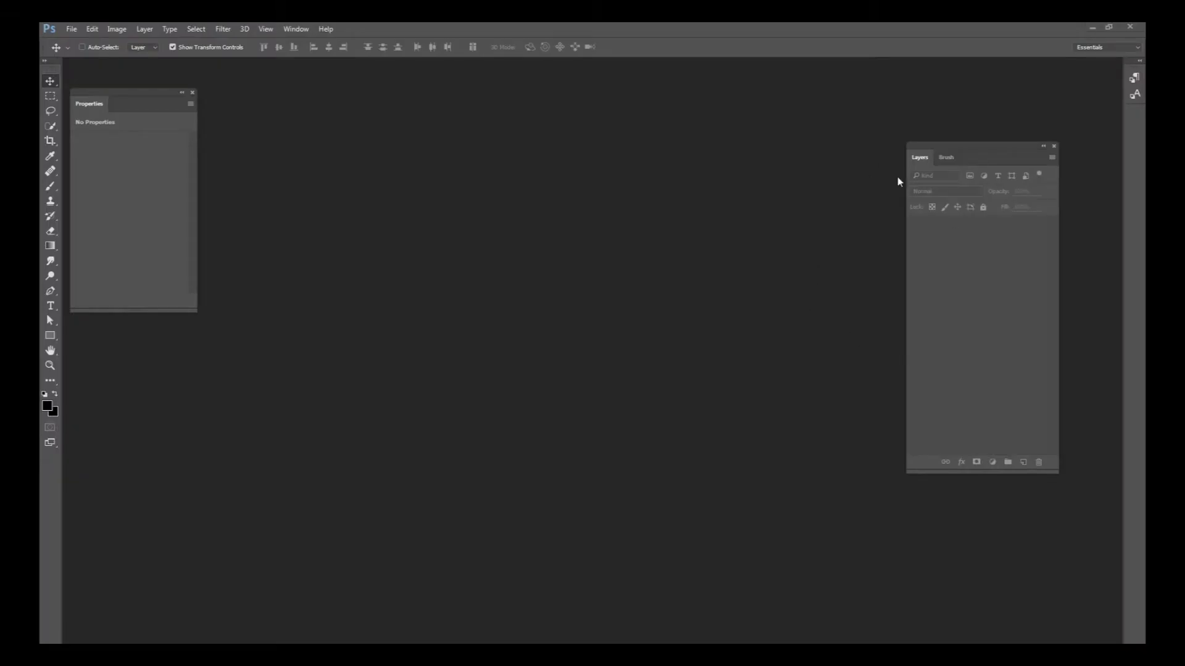
Reposition the floating Layers panel in the workspace.
left_click_drag(983, 153, 1015, 113)
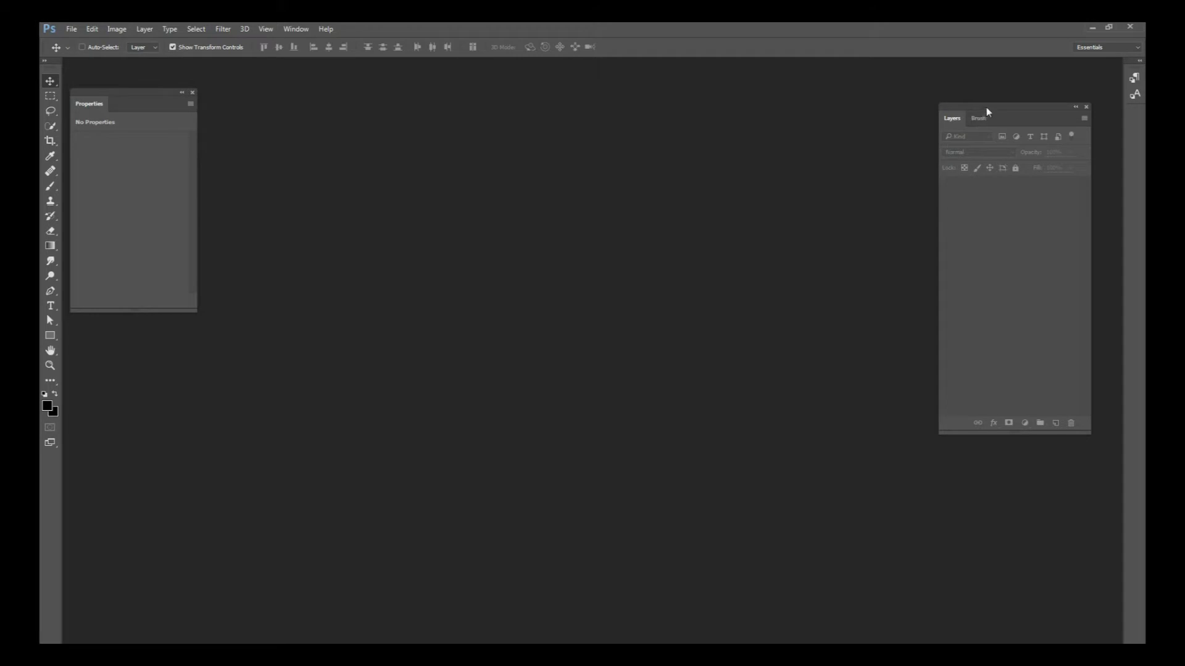
left_click_drag(986, 108, 992, 102)
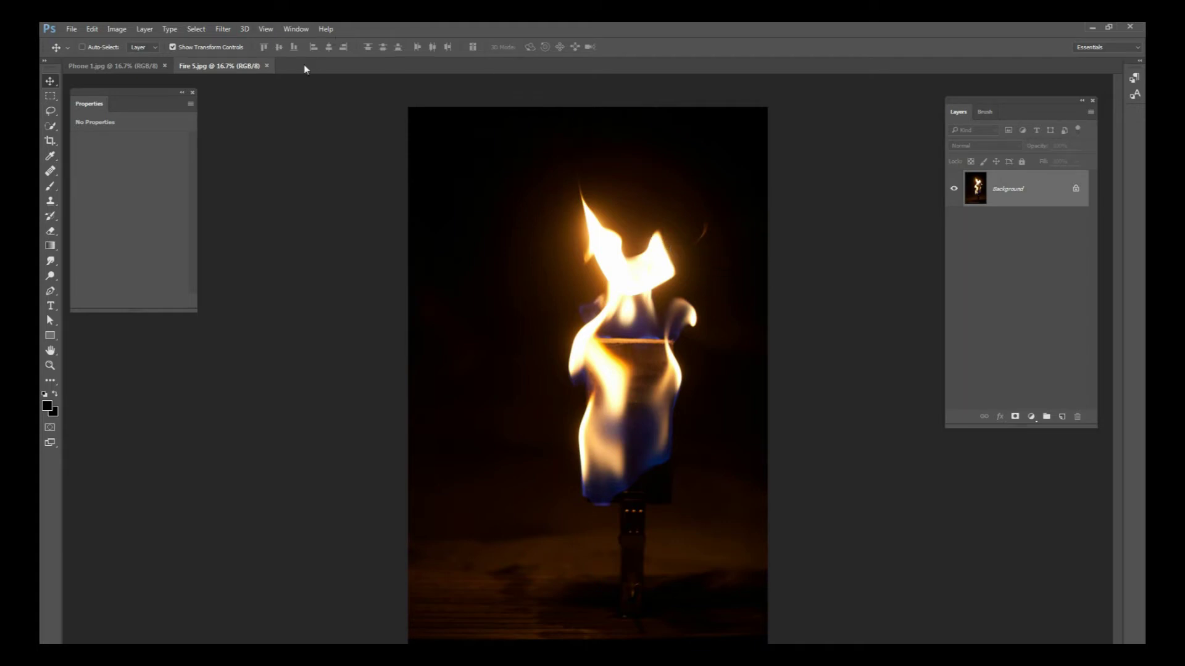
Copy the hand-and-phone area of Phone 1.jpg onto a new layer and move it lower.
left_click(132, 65)
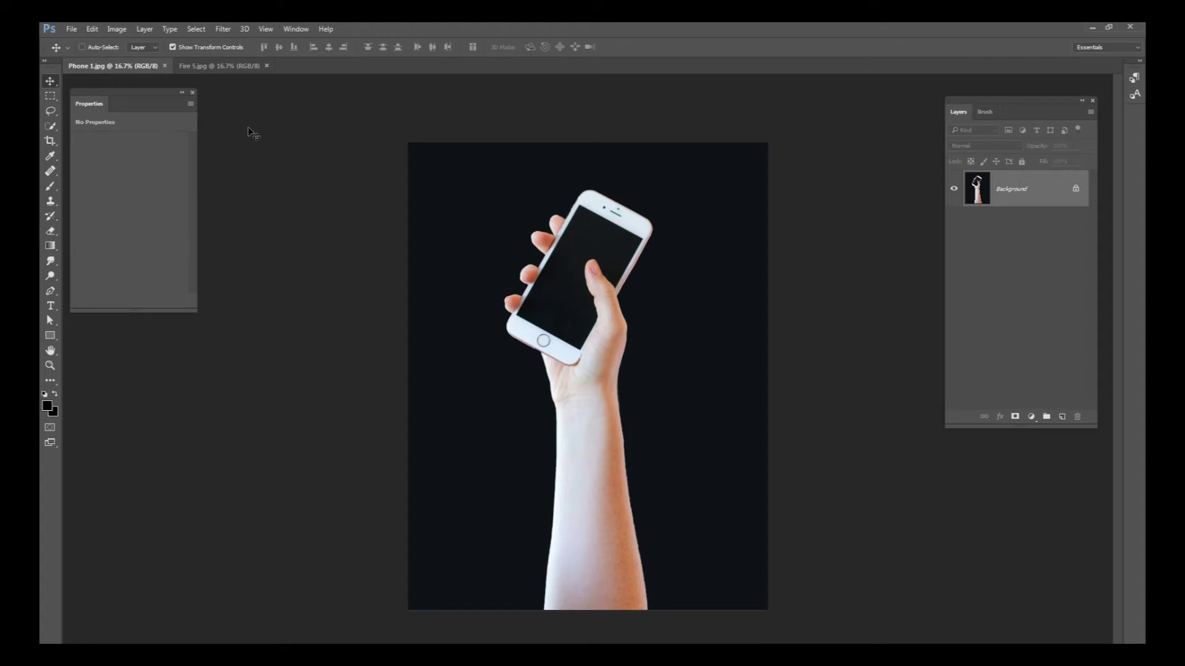
left_click(51, 98)
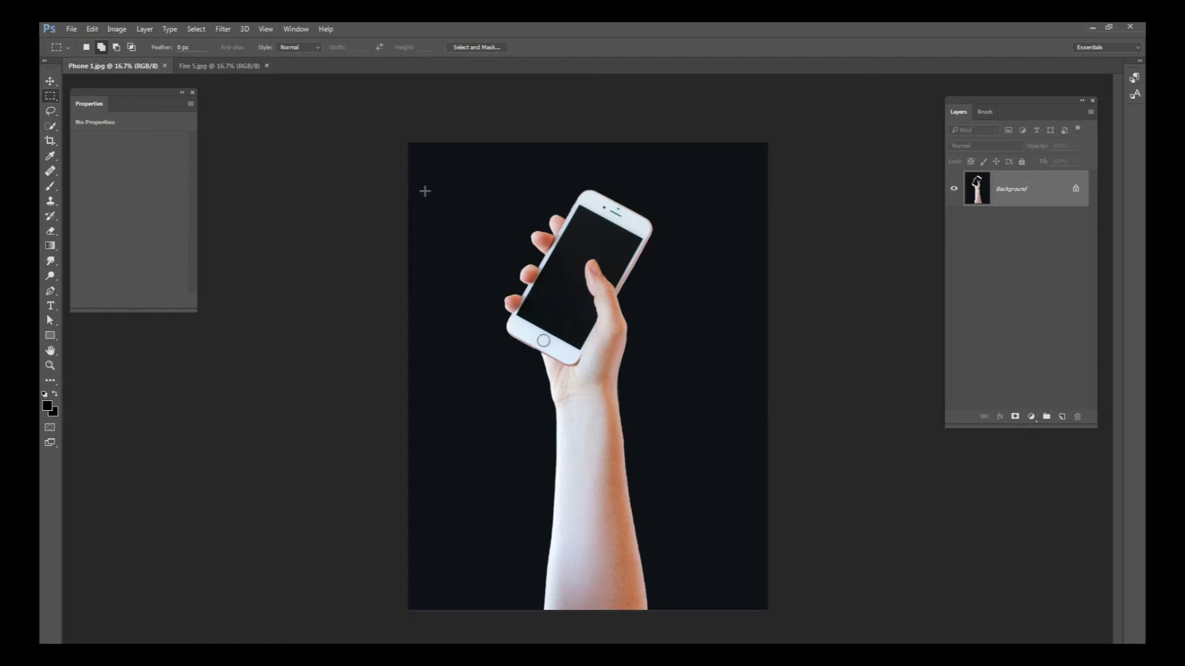
left_click_drag(396, 176, 784, 524)
key("ctrl+j")
left_click(51, 82)
left_click_drag(709, 299, 712, 388)
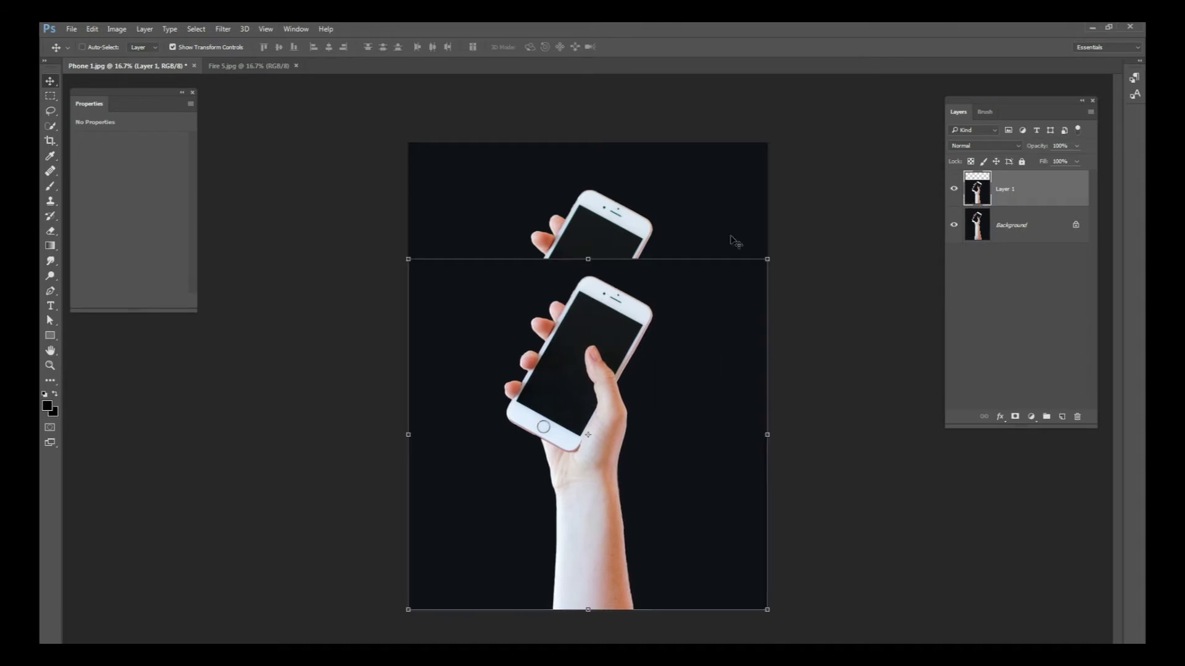
Add a new layer above Background and fill it dark with the Paint Bucket.
left_click(1019, 231)
left_click(1072, 416)
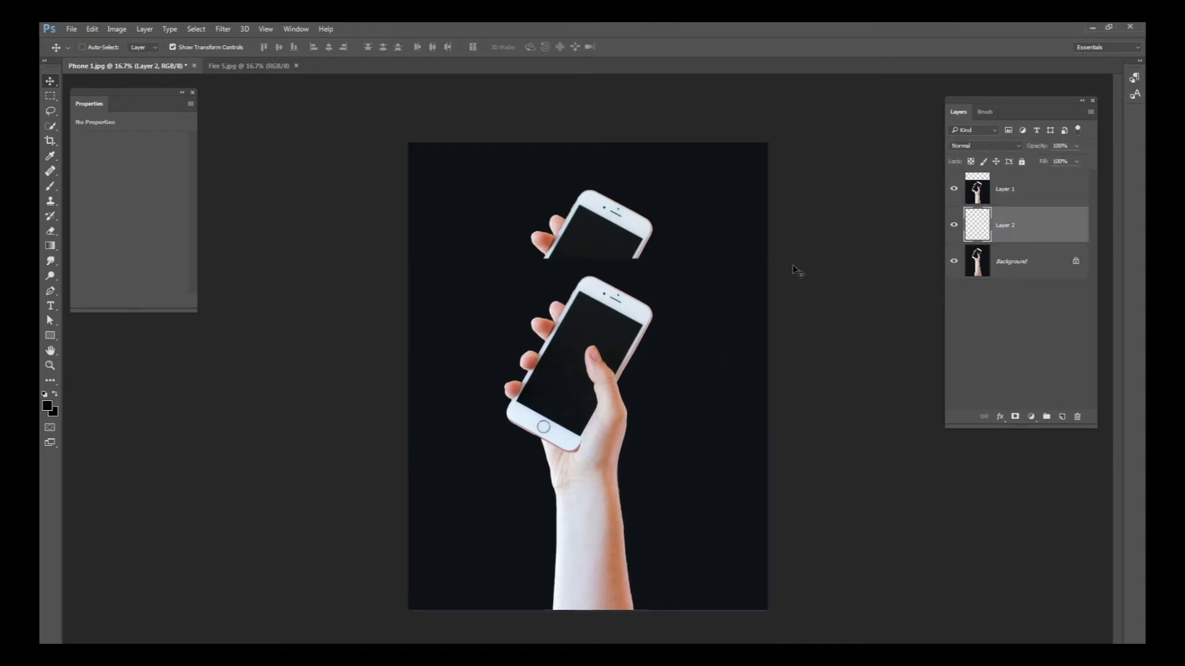
left_click(51, 186)
right_click(591, 259)
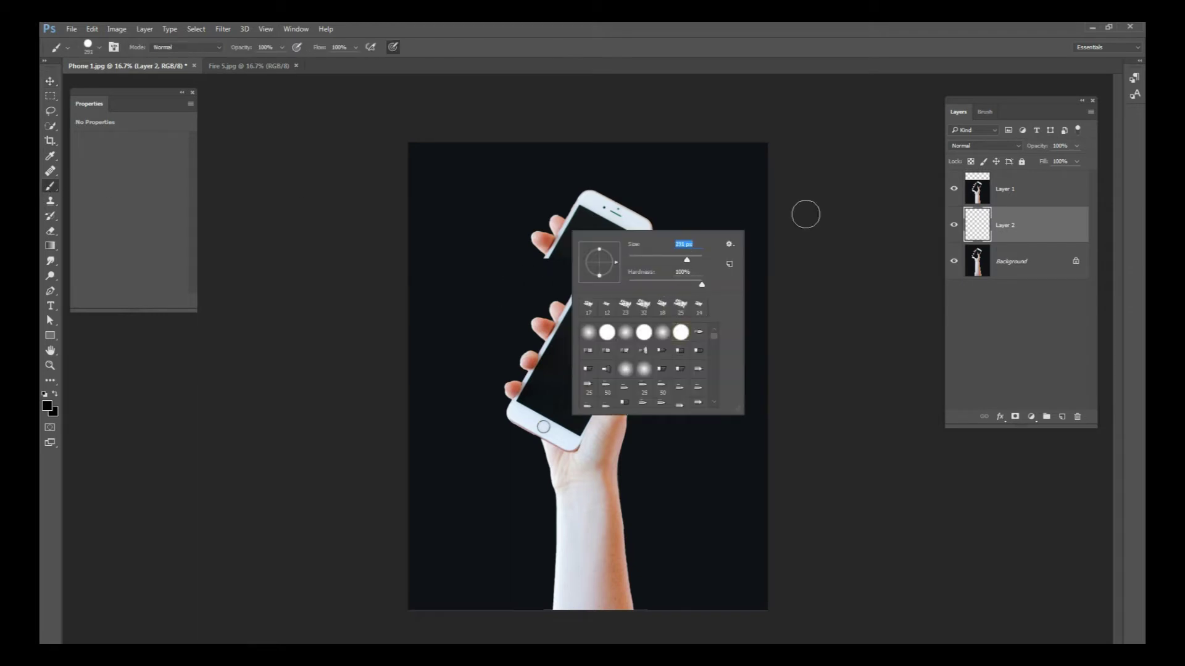
left_click(50, 246)
left_click(106, 256)
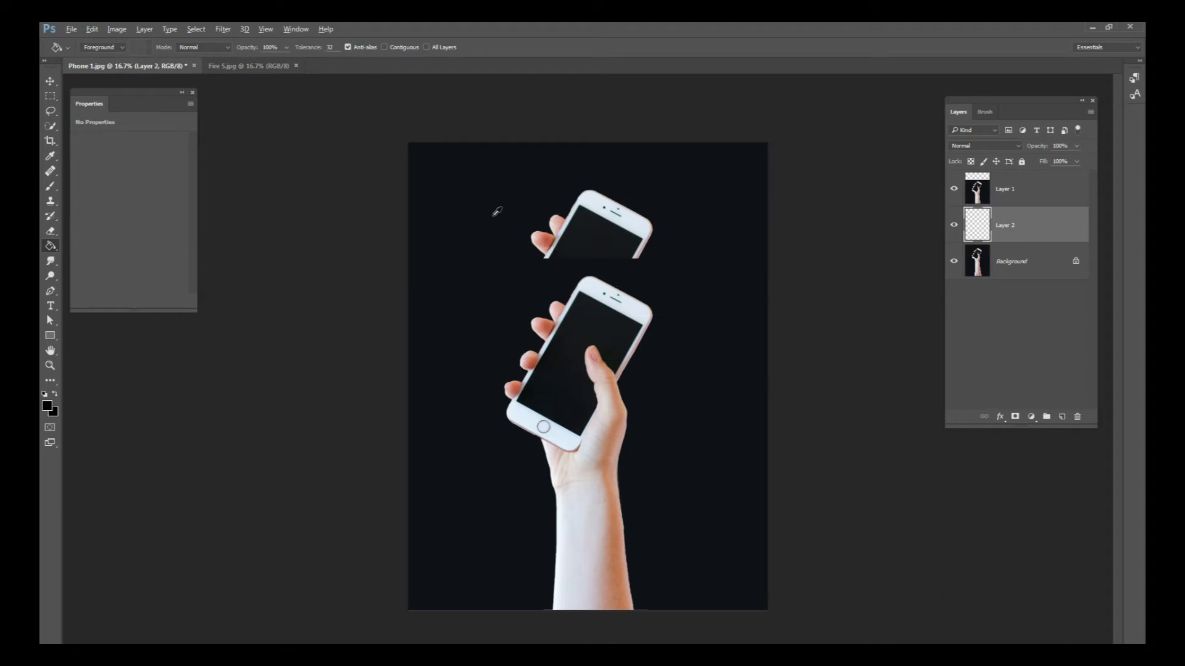
left_click(537, 264)
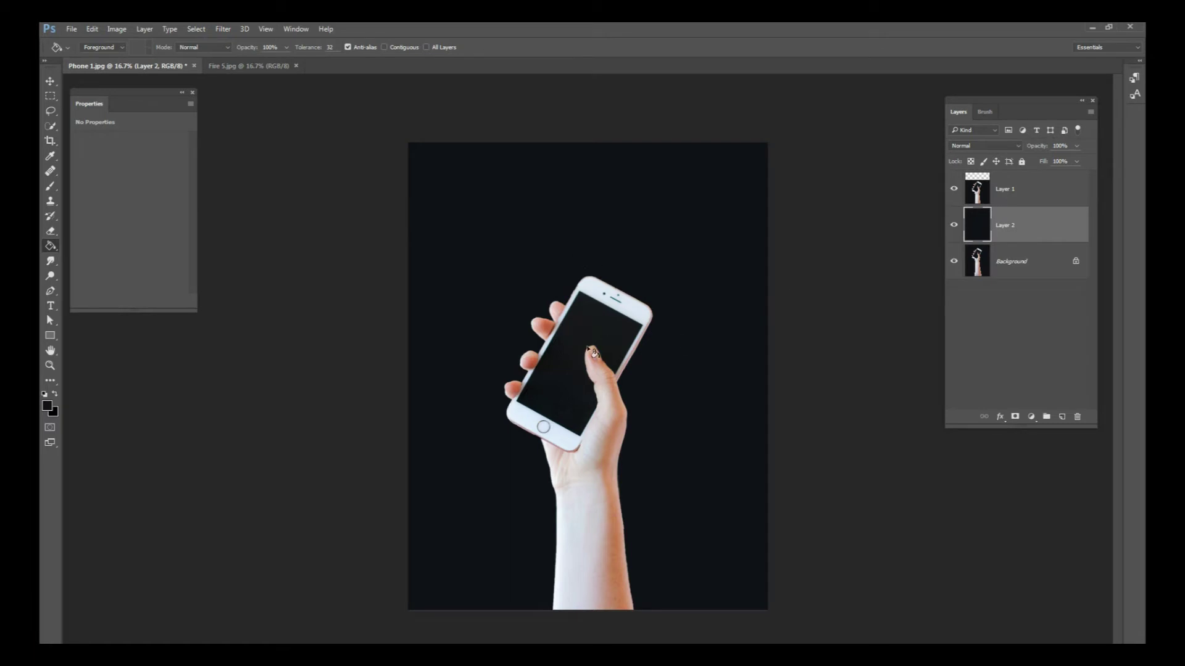
Lower the hand and phone on Layer 1 a bit more, then flatten the image.
left_click(52, 85)
left_click(1016, 196)
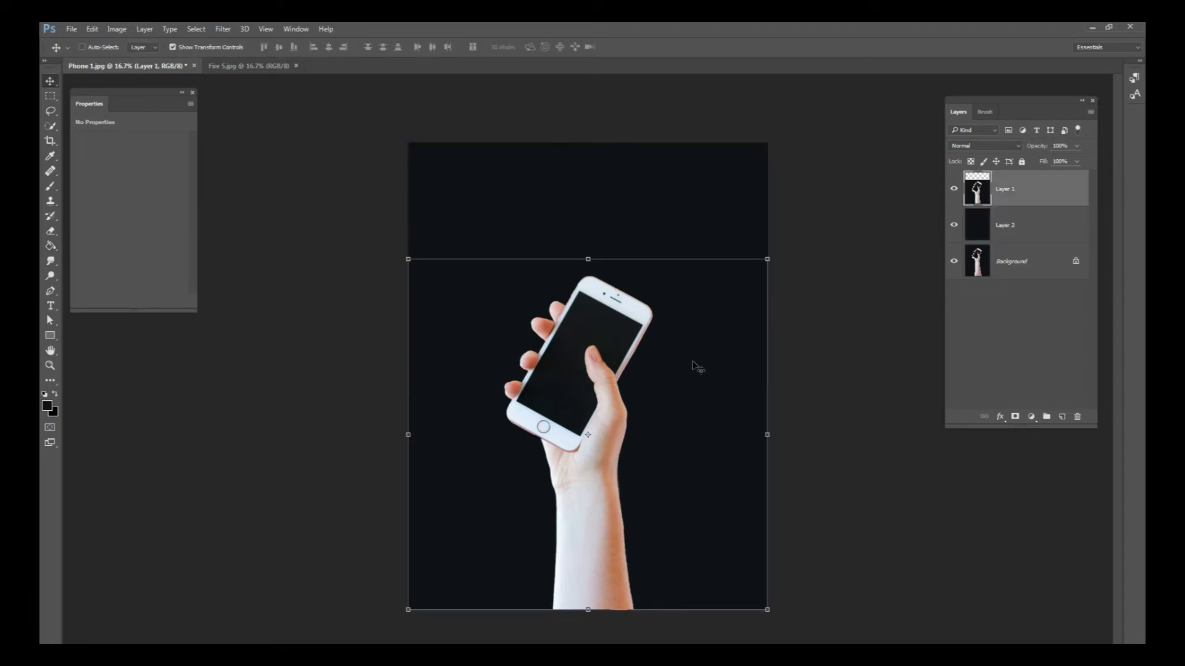
left_click_drag(672, 369, 661, 383)
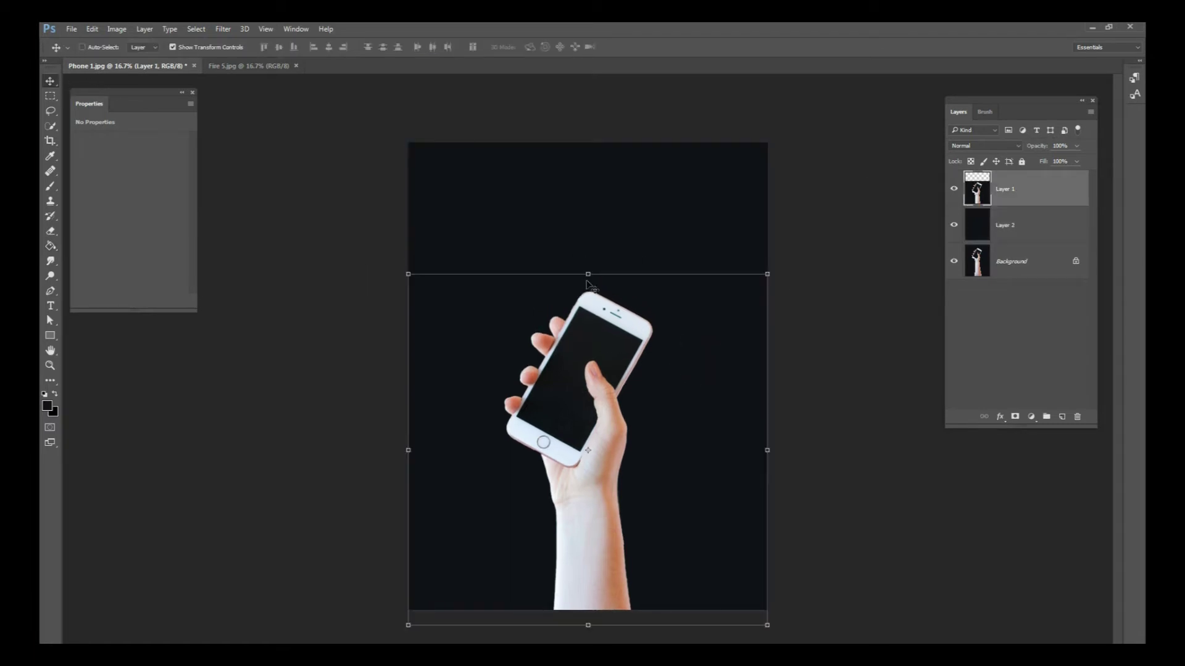
left_click_drag(642, 330, 702, 361)
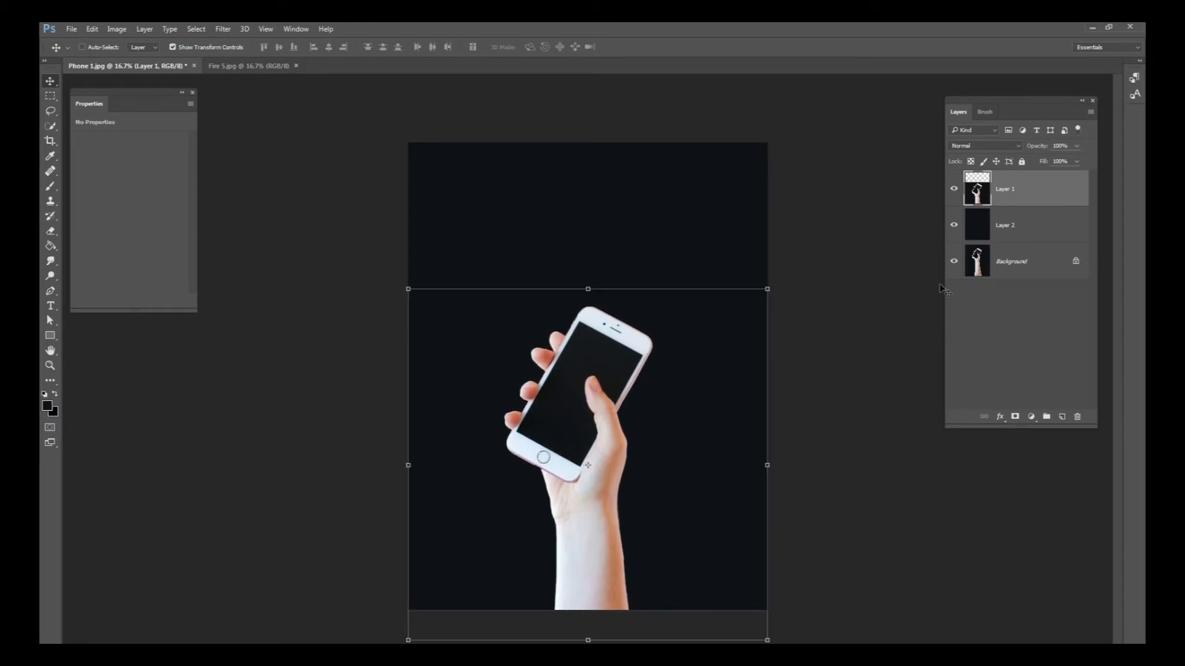
right_click(1010, 268)
left_click(1031, 402)
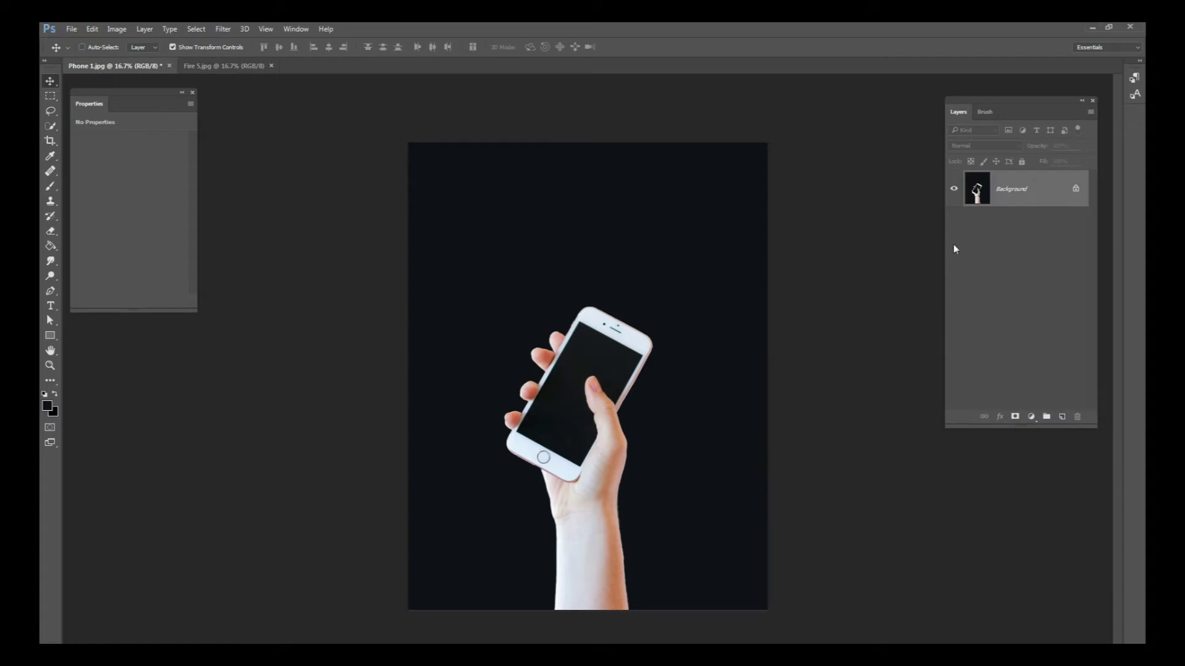
Switch to Fire 5.jpg, zoom in on the flame's base, then zoom back out.
left_click(232, 67)
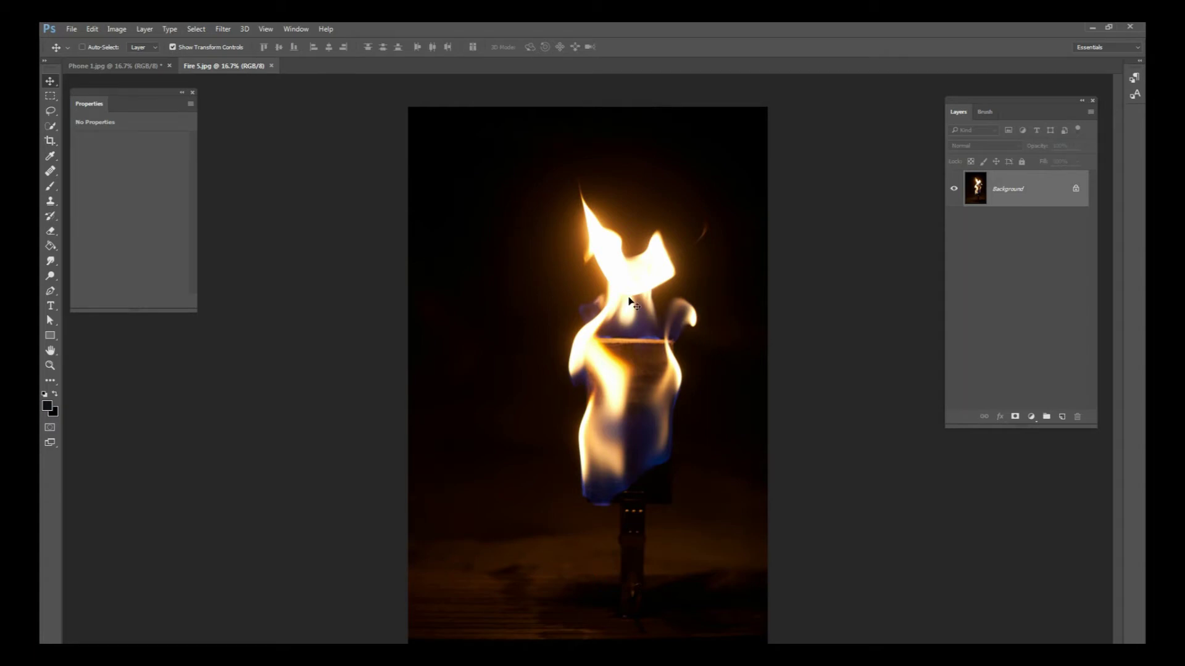
key("ctrl+plus")
left_click_drag(628, 298, 598, 371)
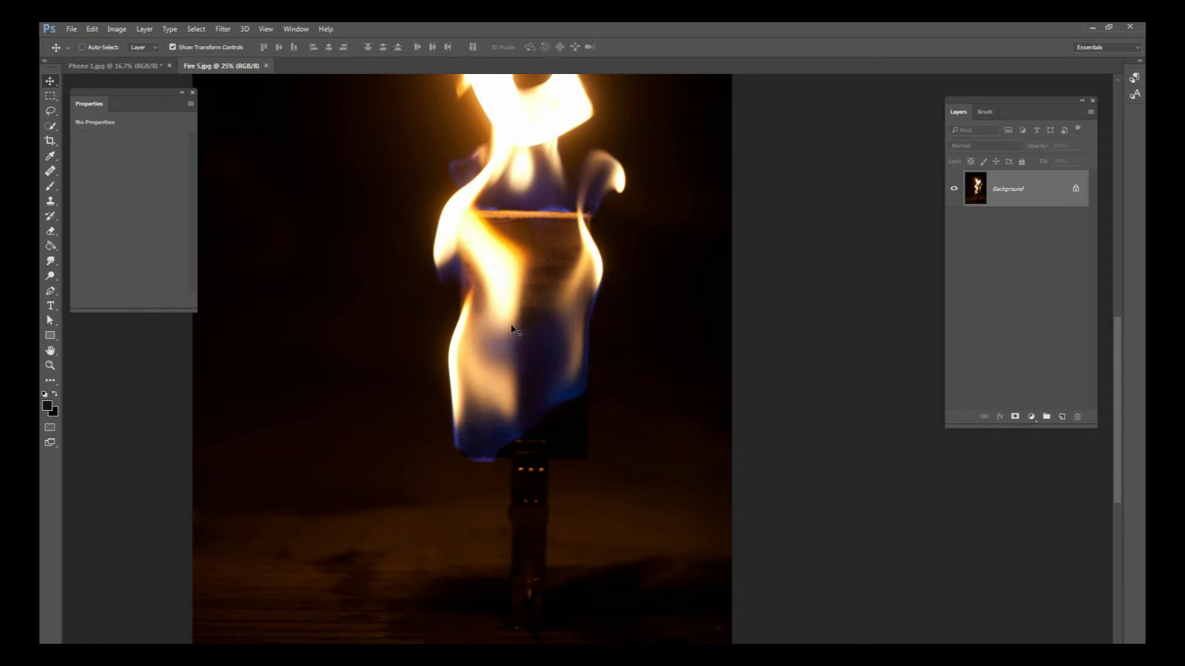
key("ctrl+minus")
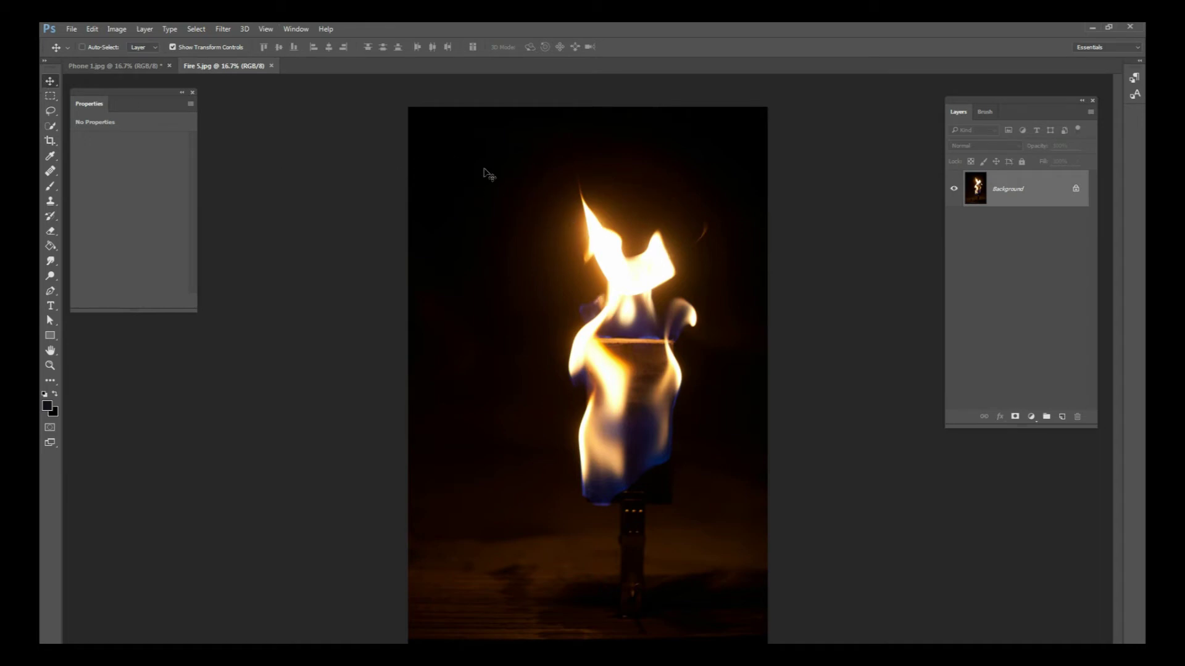
Drag the Fire 5.jpg image into Phone 1.jpg as a new layer aligned with the canvas.
left_click(150, 69)
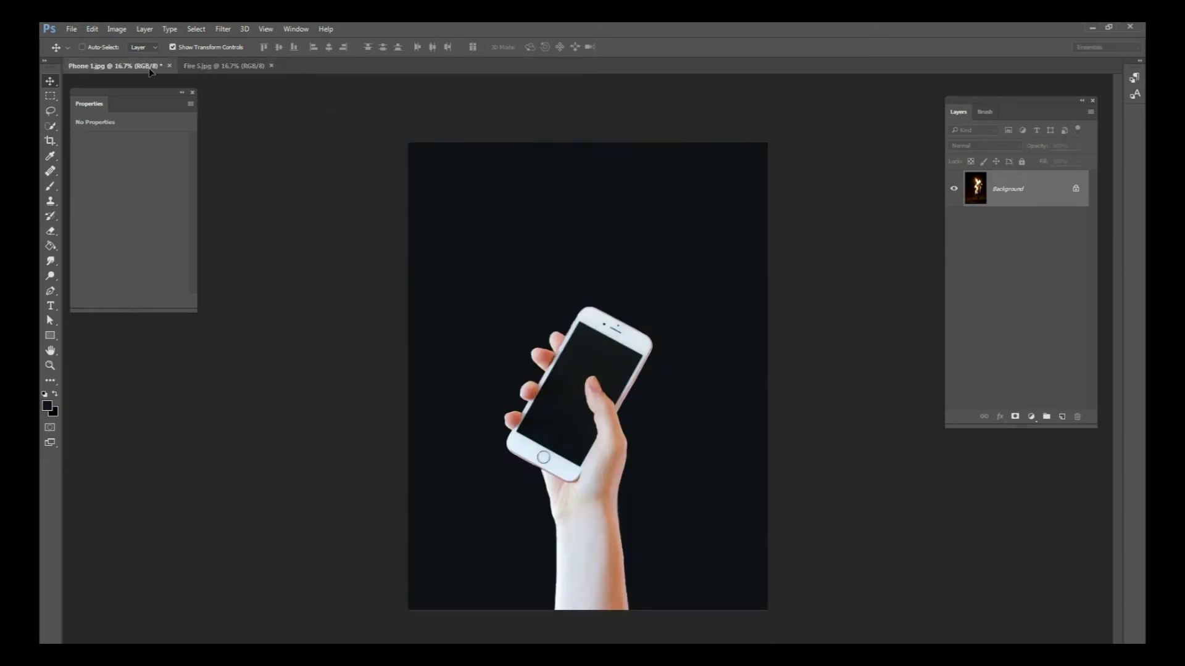
left_click_drag(150, 72, 580, 234)
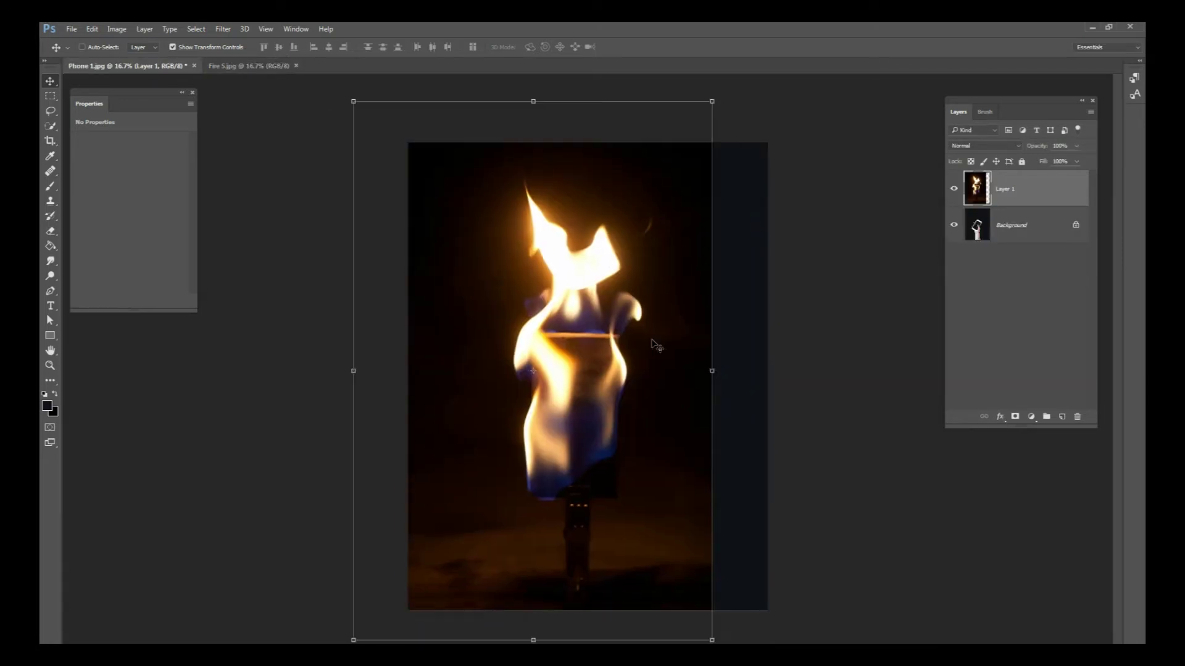
left_click_drag(656, 345, 722, 334)
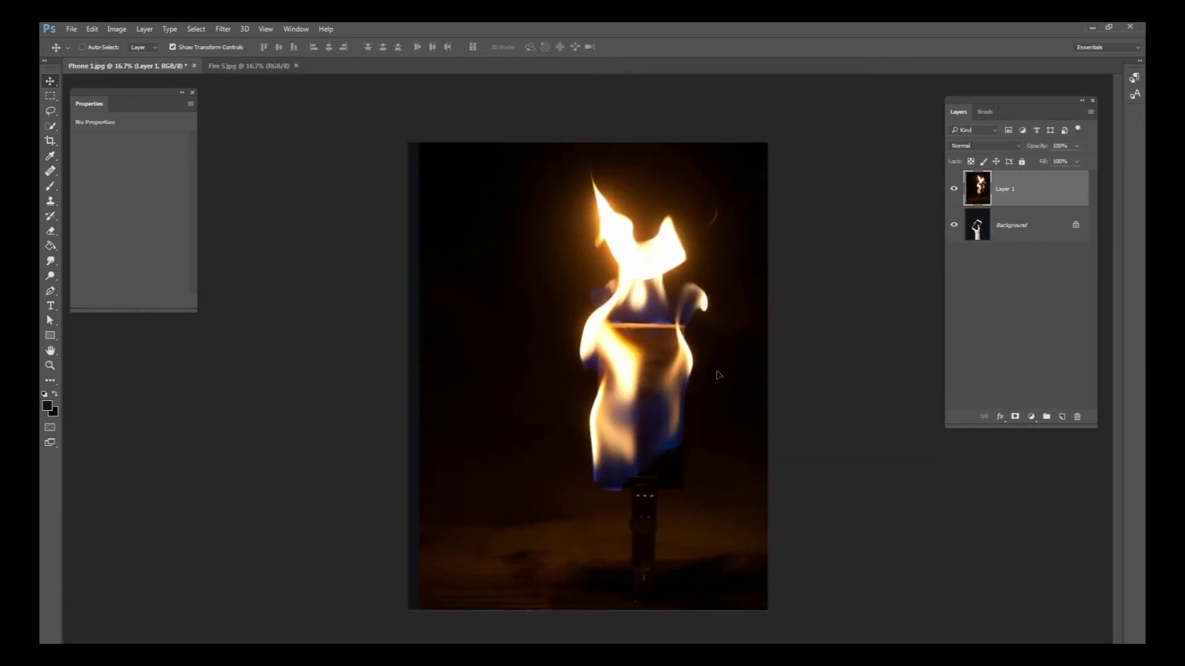
left_click_drag(719, 375, 558, 335)
left_click_drag(555, 400, 720, 387)
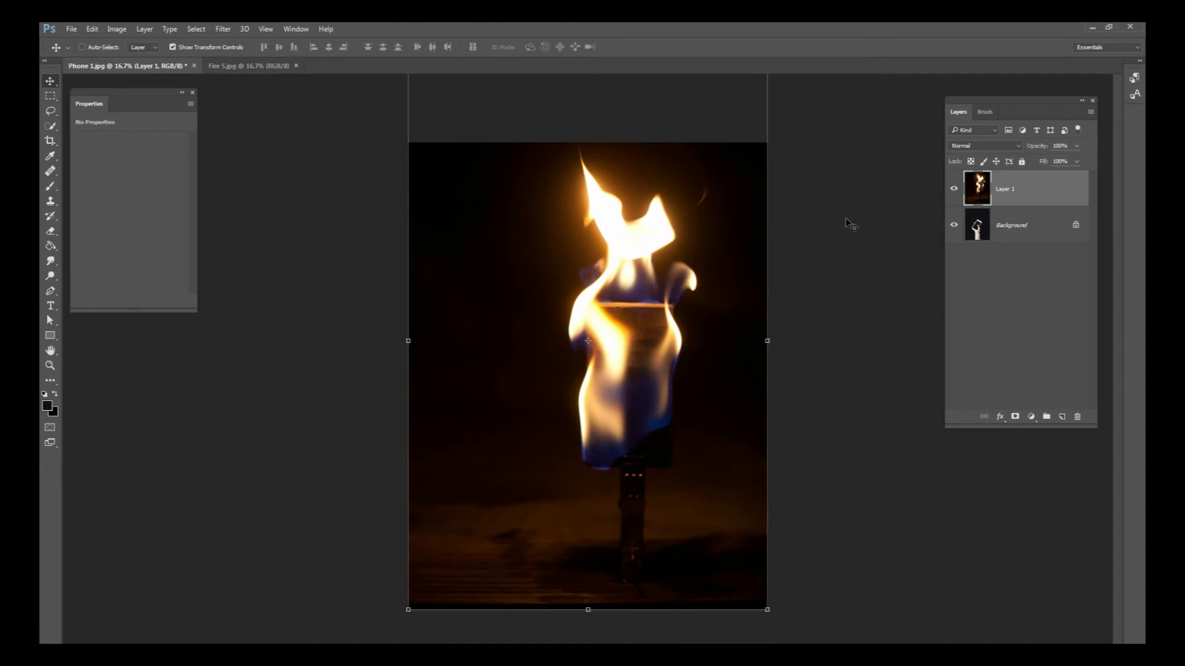
Set the fire layer's blend mode to Screen and position the flames over the phone.
left_click(983, 148)
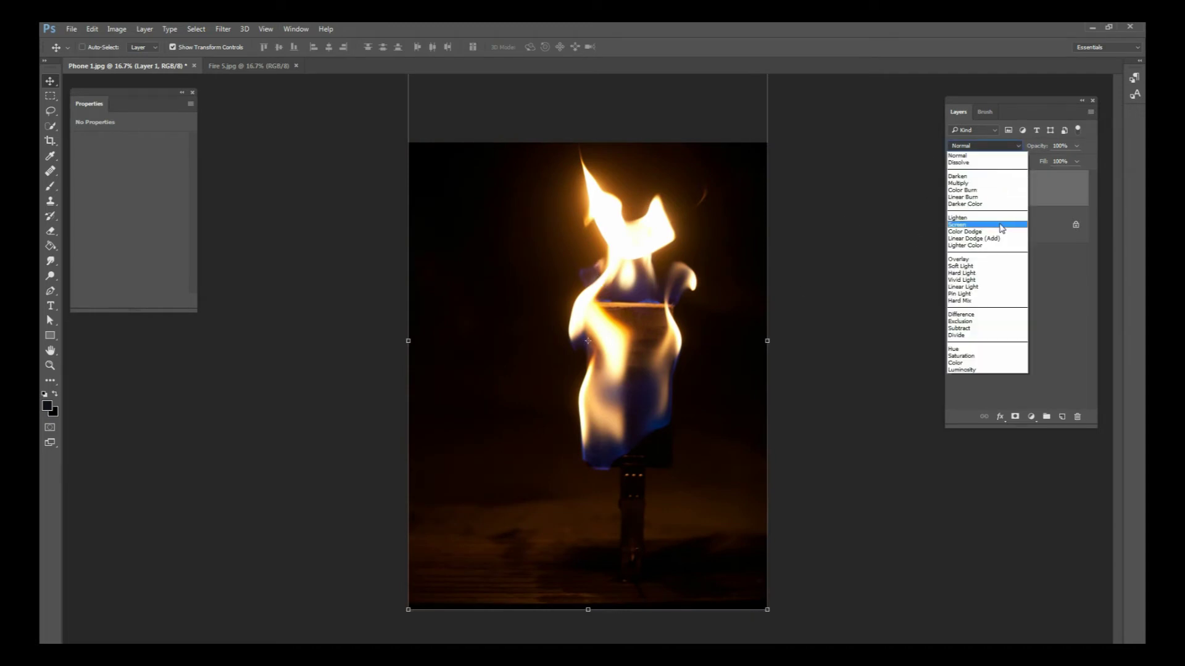
left_click(1003, 227)
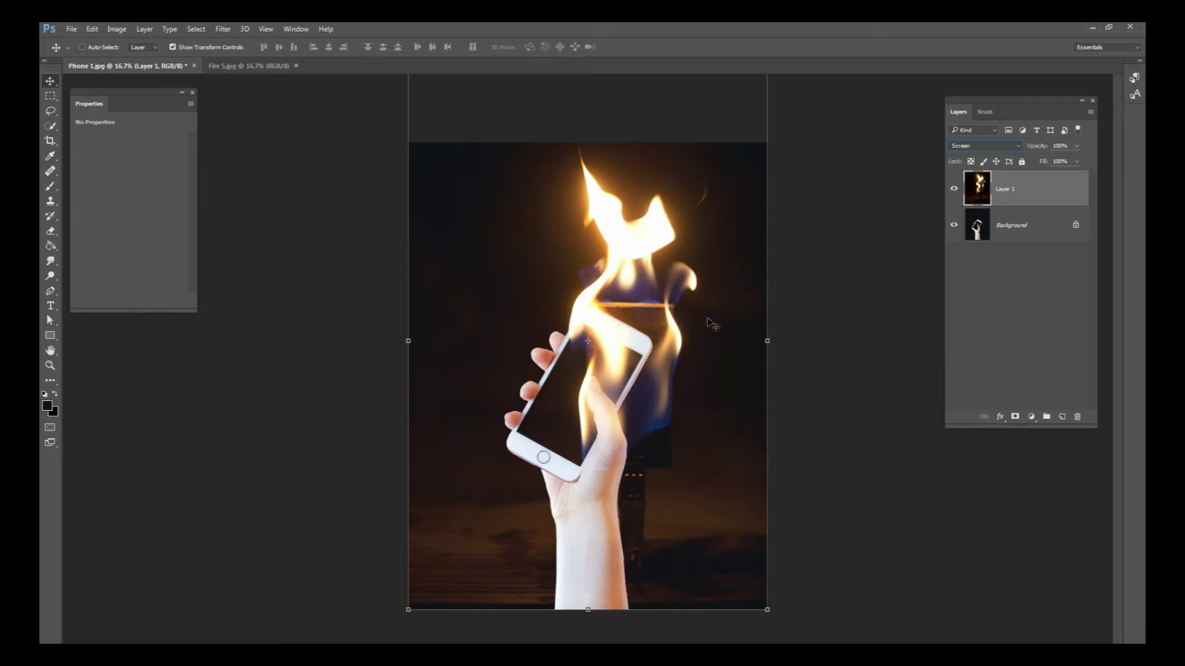
left_click_drag(687, 325, 674, 297)
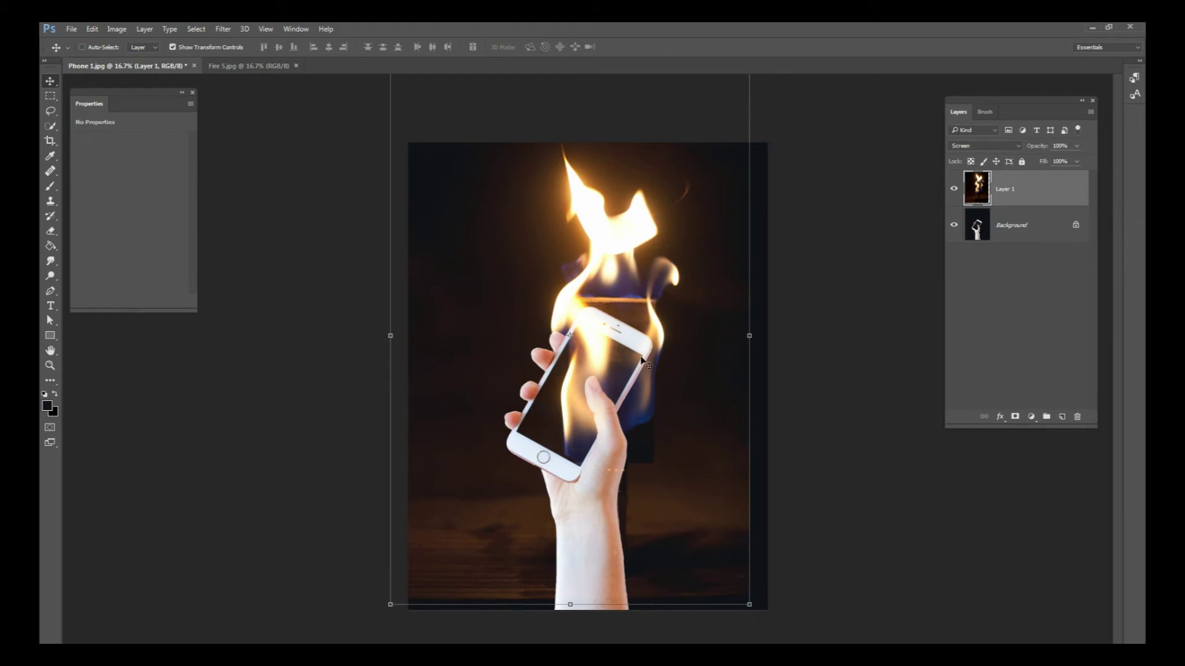
left_click_drag(642, 361, 613, 370)
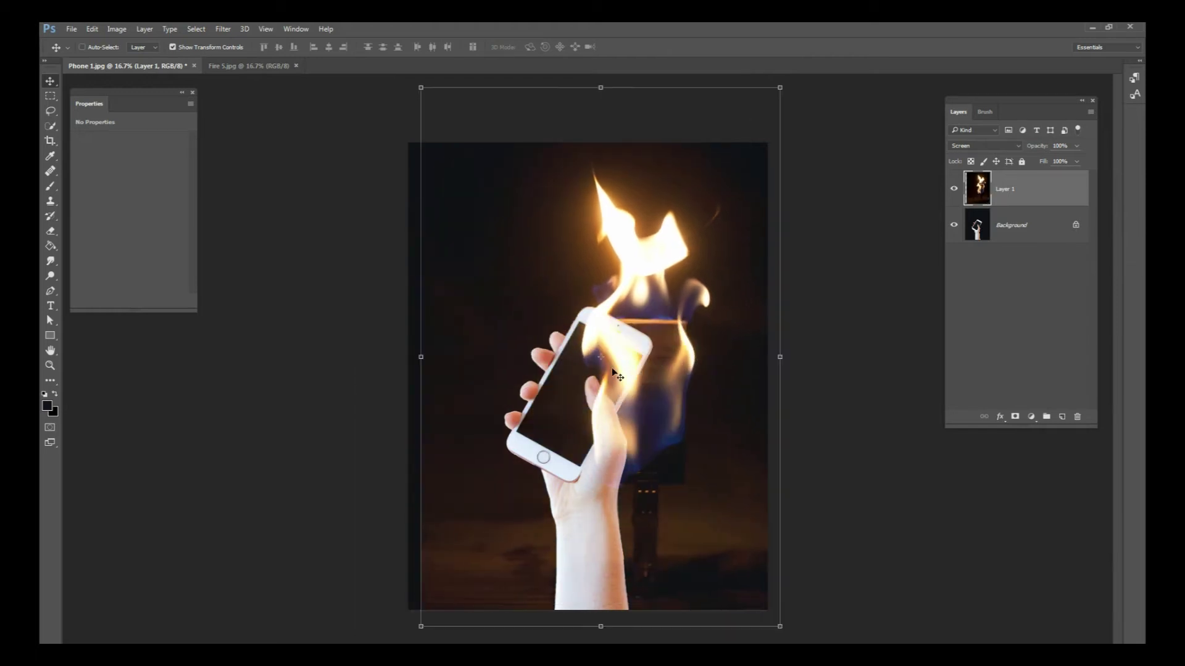
left_click_drag(707, 390, 675, 381)
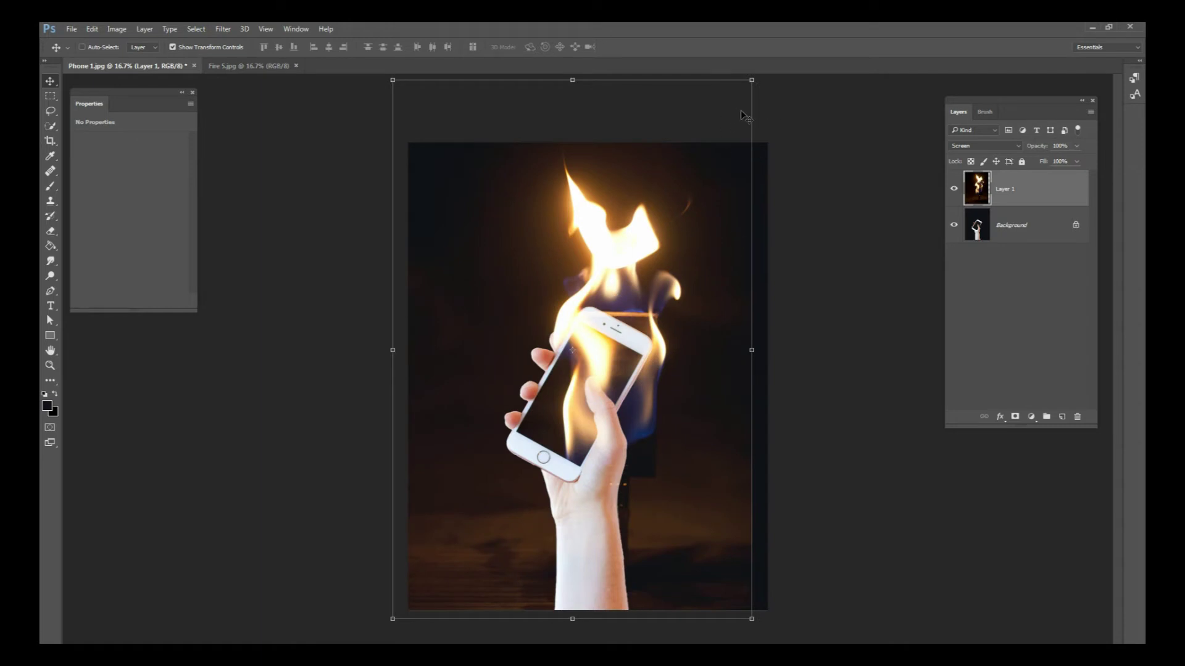
Nudge the flame layer and rotate it roughly 28° over the phone.
key("shift+Right")
key("shift+Right")
key("shift+Right")
key("shift+Right")
key("shift+Down")
key("shift+Down")
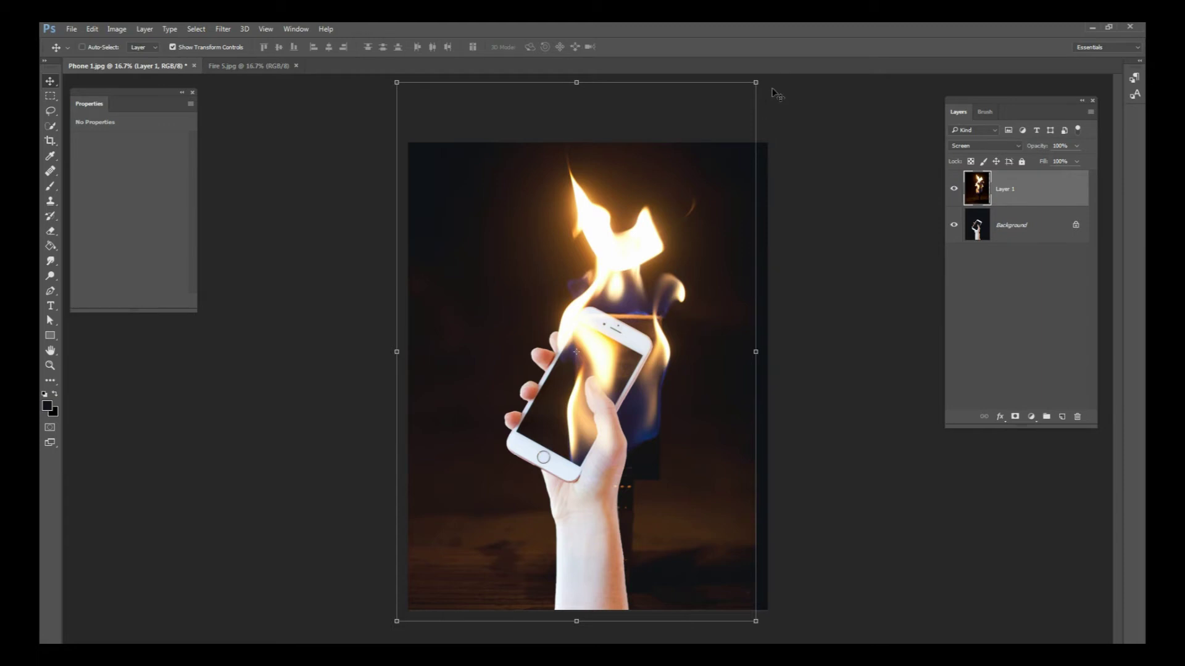
left_click_drag(769, 88, 884, 225)
left_click_drag(756, 263, 632, 167)
left_click_drag(587, 265, 674, 351)
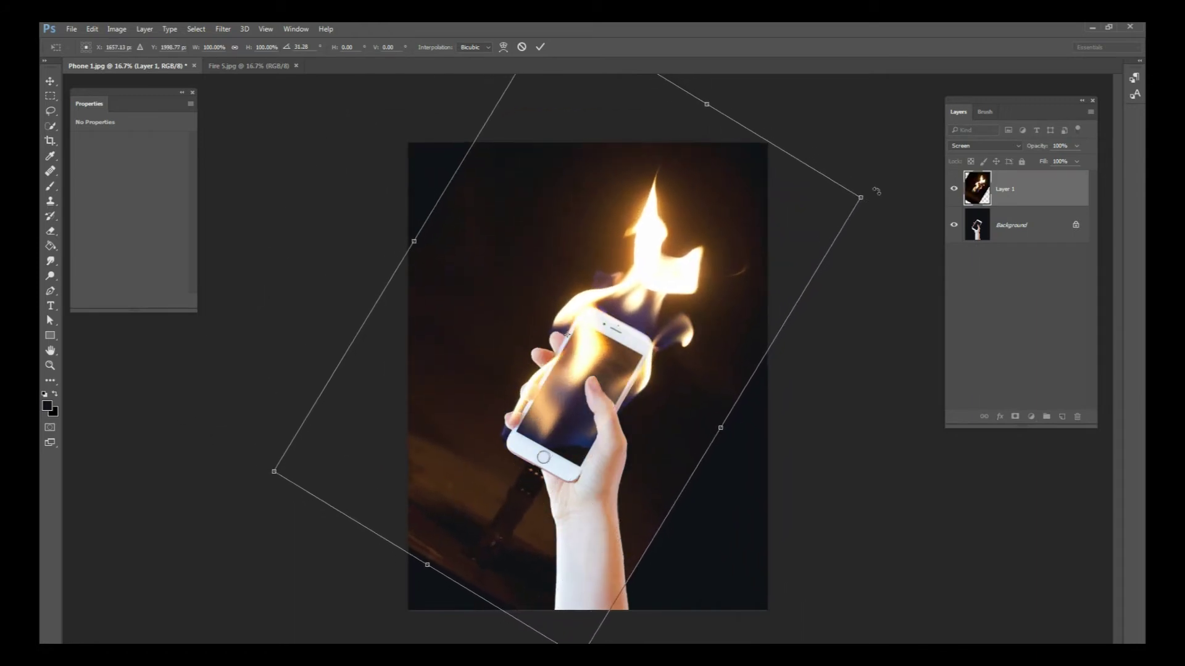
left_click_drag(876, 185, 859, 167)
left_click_drag(800, 220, 795, 219)
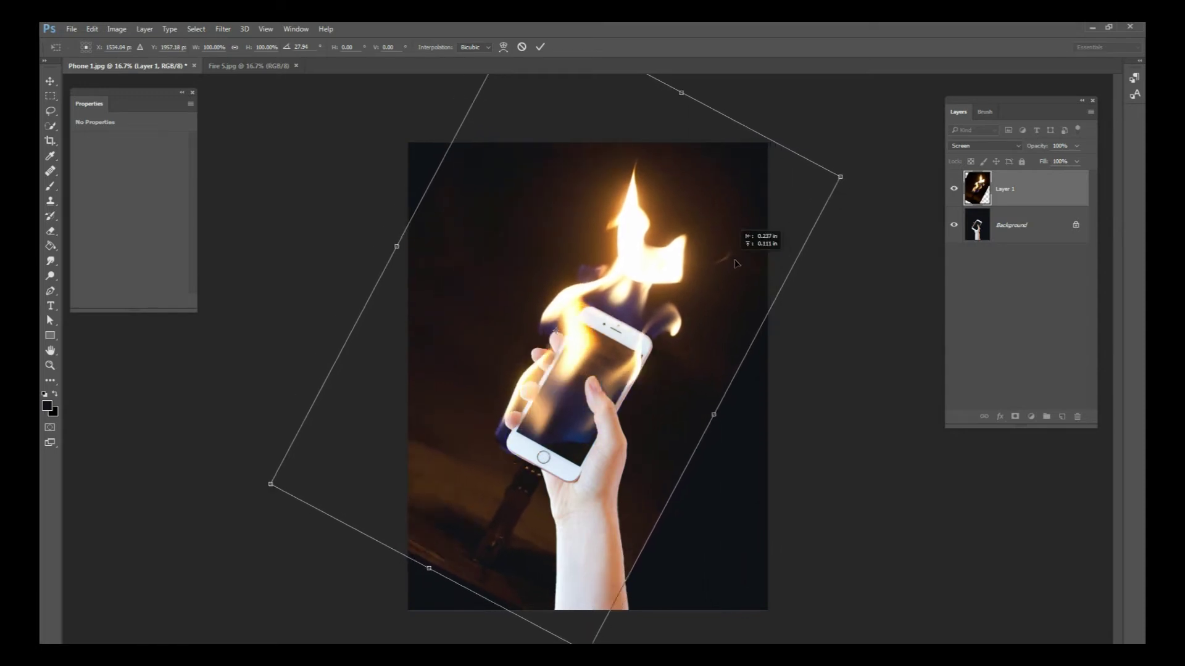
Fine-tune the rotation to about 26.5°, scale the flames to 98.75%, and commit.
left_click_drag(735, 263, 751, 266)
left_click_drag(879, 245, 870, 252)
mouse_move(769, 253)
left_mouse_down()
mouse_move(779, 224)
mouse_move(758, 259)
left_mouse_up()
left_click_drag(854, 158, 849, 156)
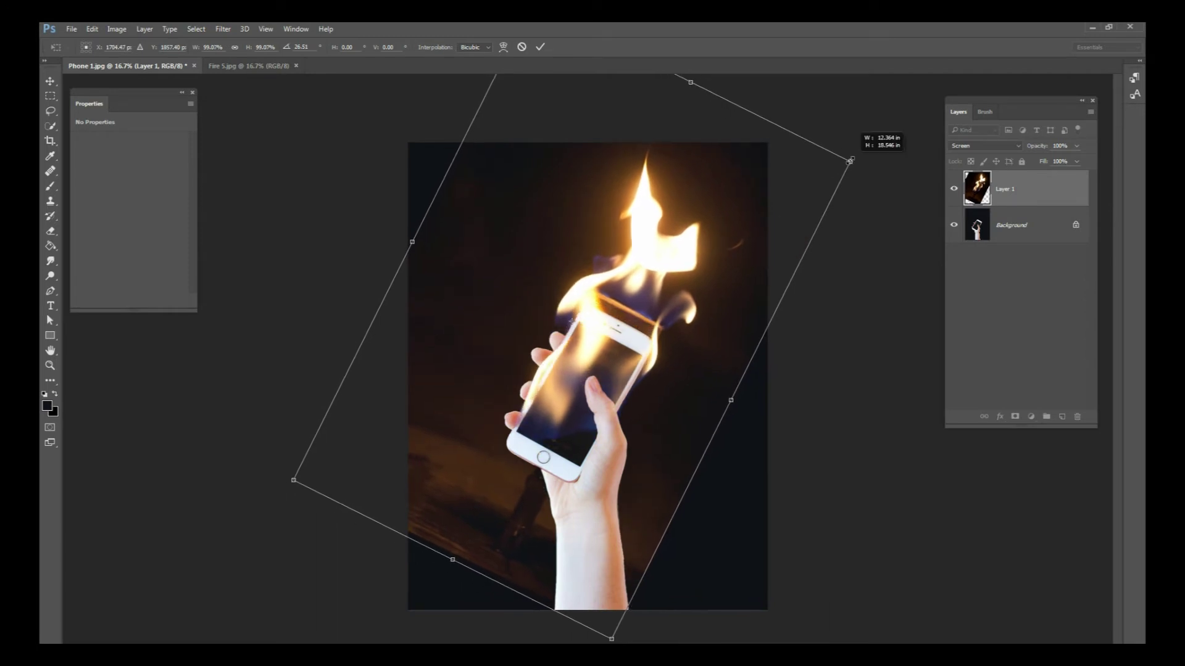
left_click_drag(628, 318, 701, 320)
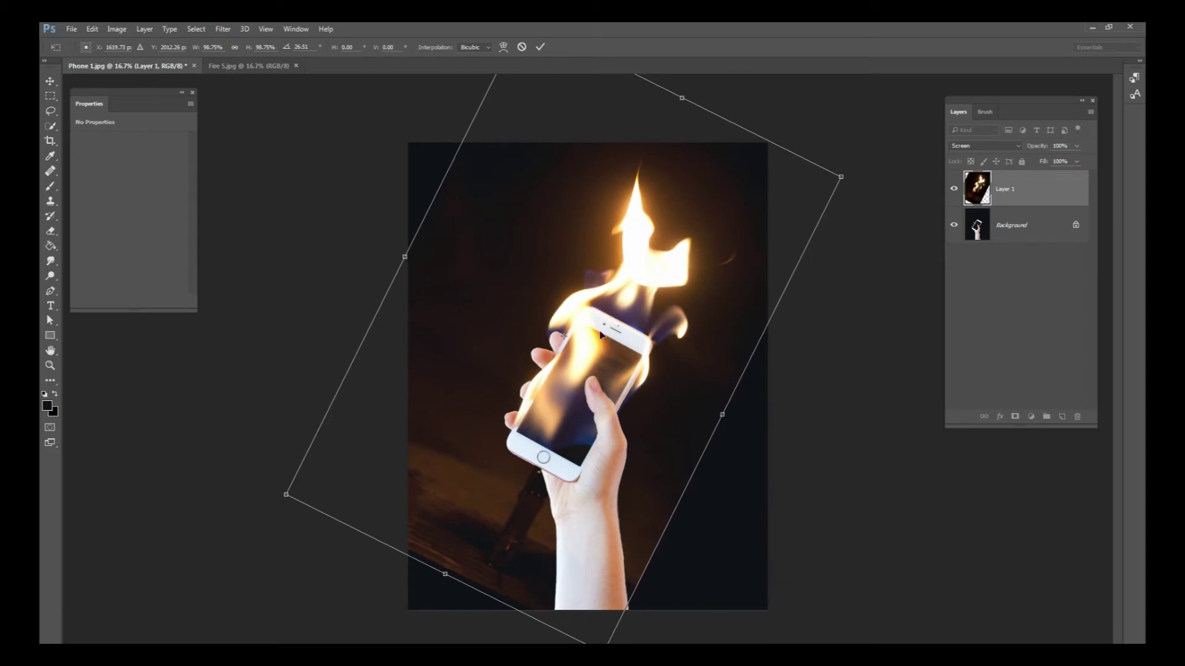
left_click(541, 47)
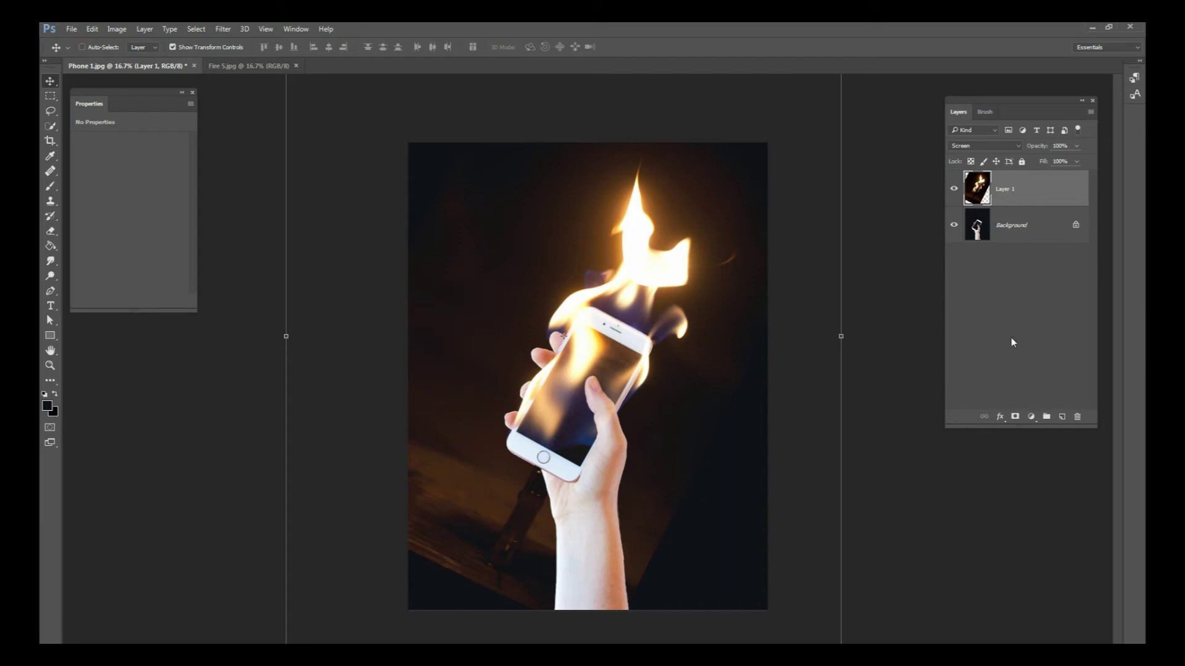
Add a layer mask to Layer 1 and paint out the brown glow beside the wrist with a low-flow brush.
left_click(1014, 418)
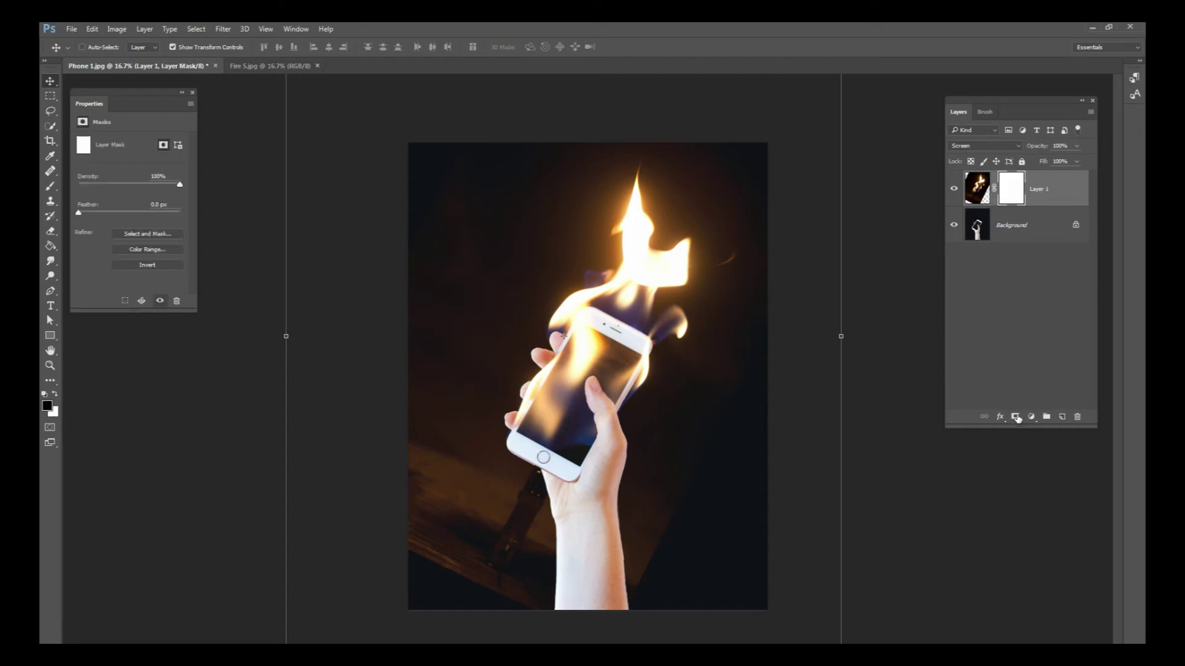
left_click(51, 186)
right_click(496, 296)
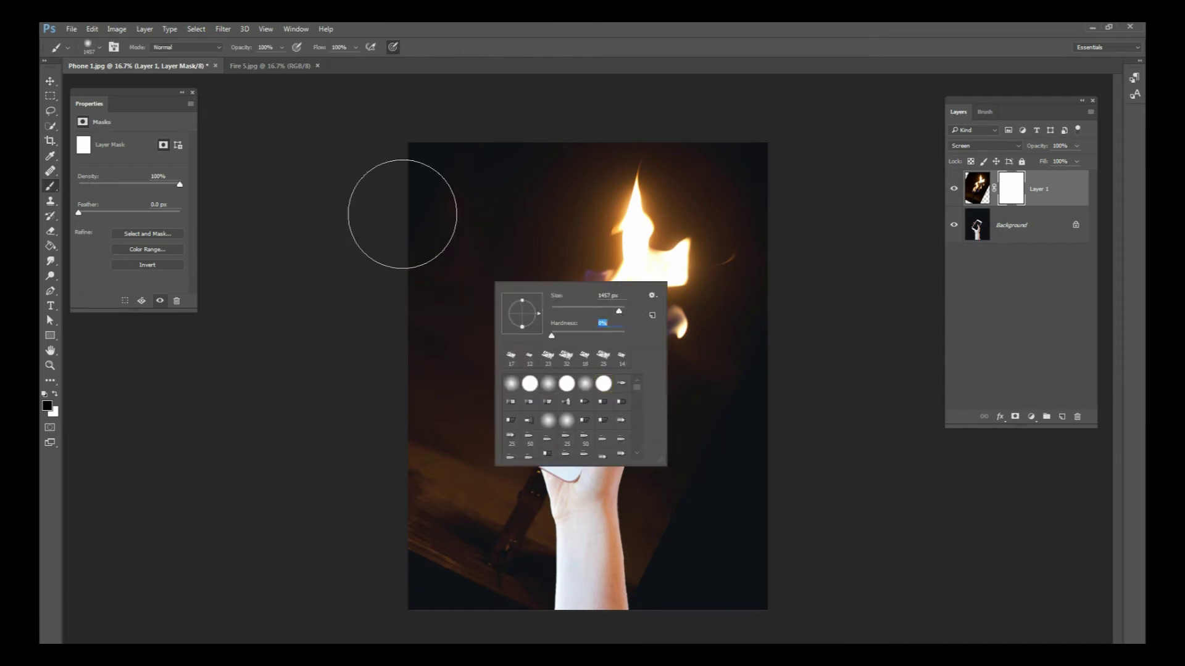
left_click_drag(356, 47, 314, 61)
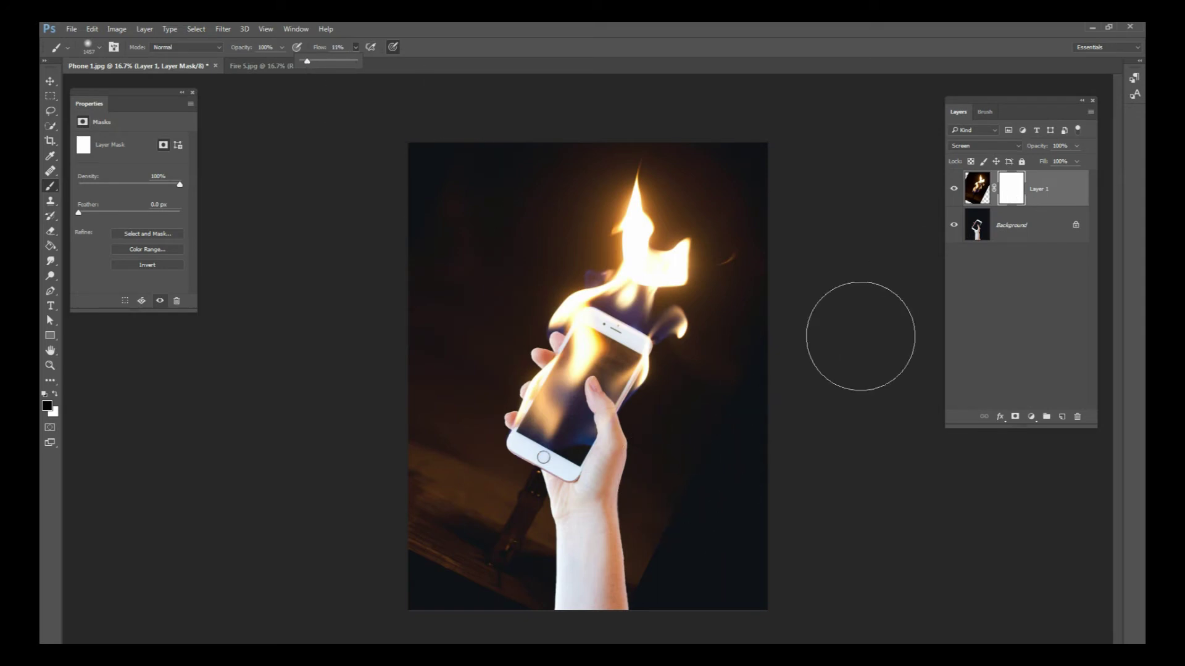
mouse_move(728, 463)
left_mouse_down()
mouse_move(603, 564)
mouse_move(546, 497)
mouse_move(511, 520)
mouse_move(502, 436)
mouse_move(521, 466)
mouse_move(508, 561)
mouse_move(483, 581)
mouse_move(463, 502)
mouse_move(513, 549)
mouse_move(661, 471)
mouse_move(415, 476)
mouse_move(394, 432)
mouse_move(408, 534)
mouse_move(515, 582)
mouse_move(463, 517)
mouse_move(415, 323)
mouse_move(529, 550)
mouse_move(670, 501)
left_mouse_up()
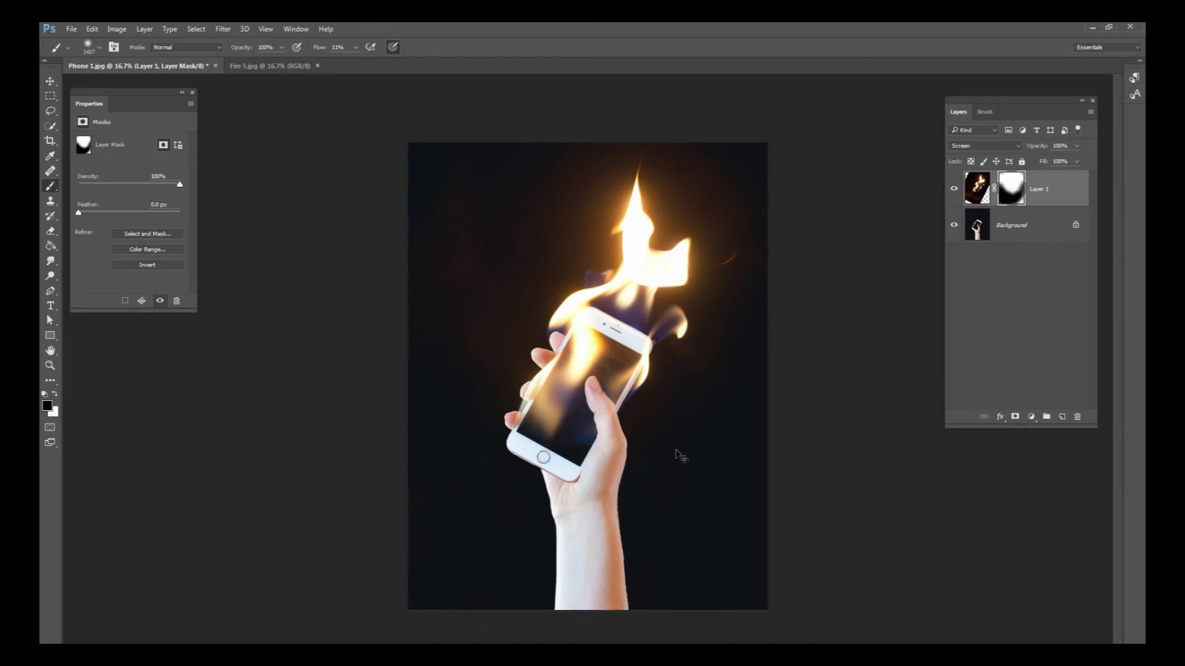
key("ctrl+plus")
key("ctrl+plus")
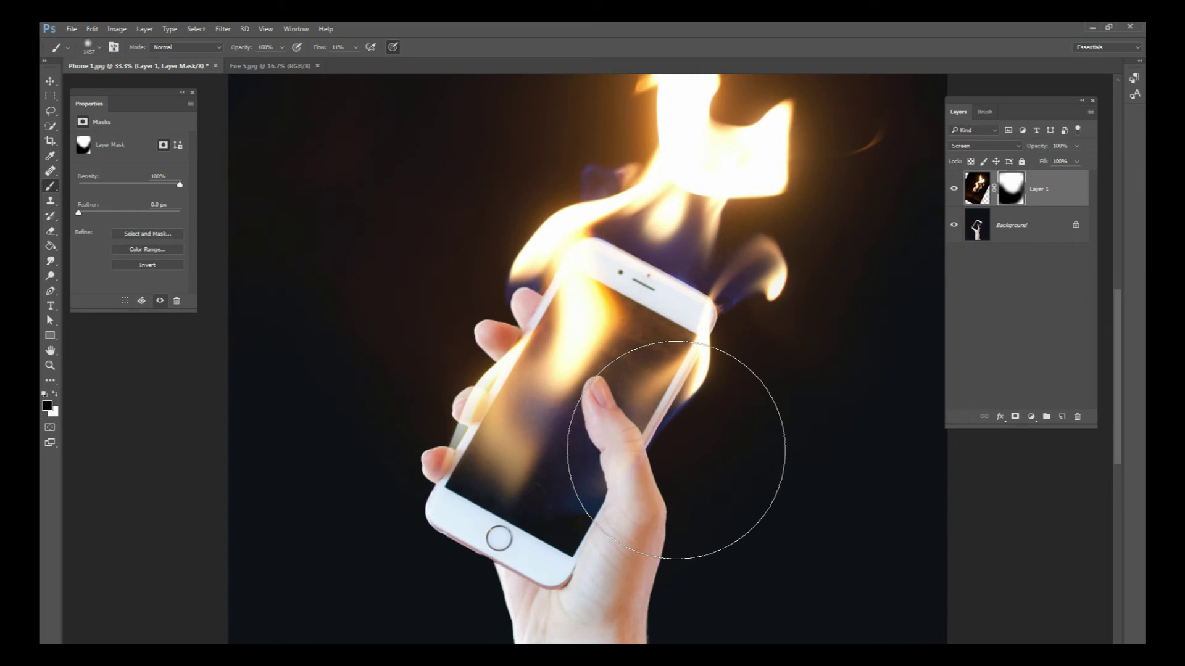
key("ctrl+plus")
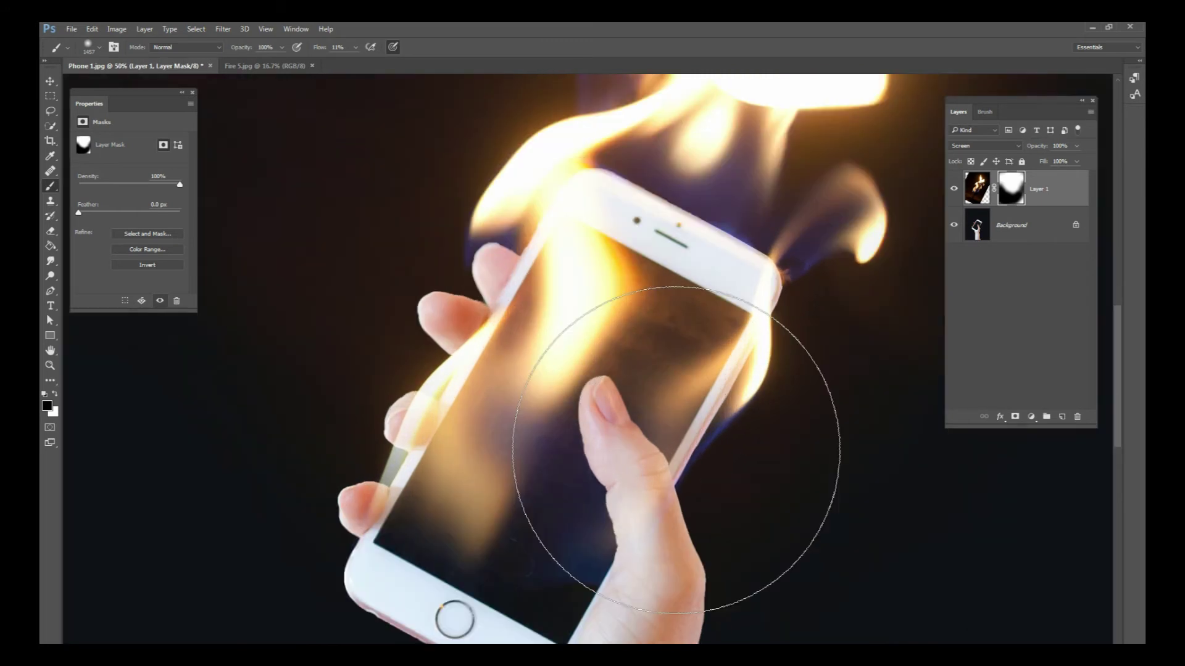
Target Layer 1's image thumbnail instead of its mask and pick the Smudge Tool.
left_click_drag(707, 299, 517, 316)
key("ctrl+plus")
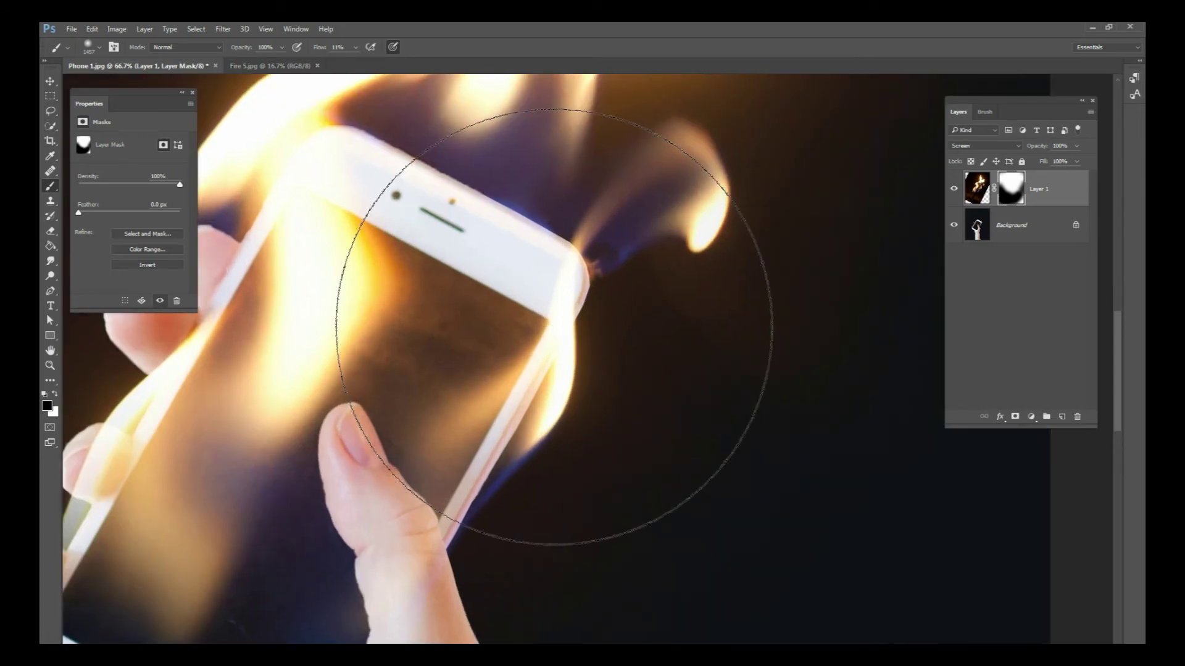
left_click(50, 82)
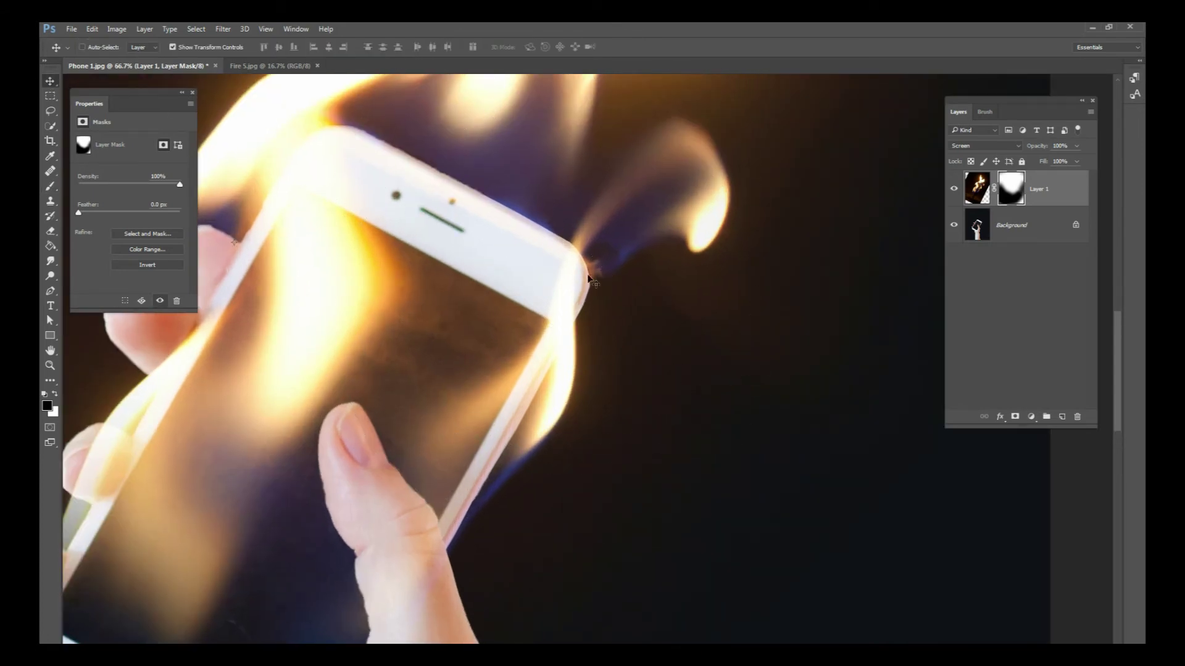
left_click(987, 195)
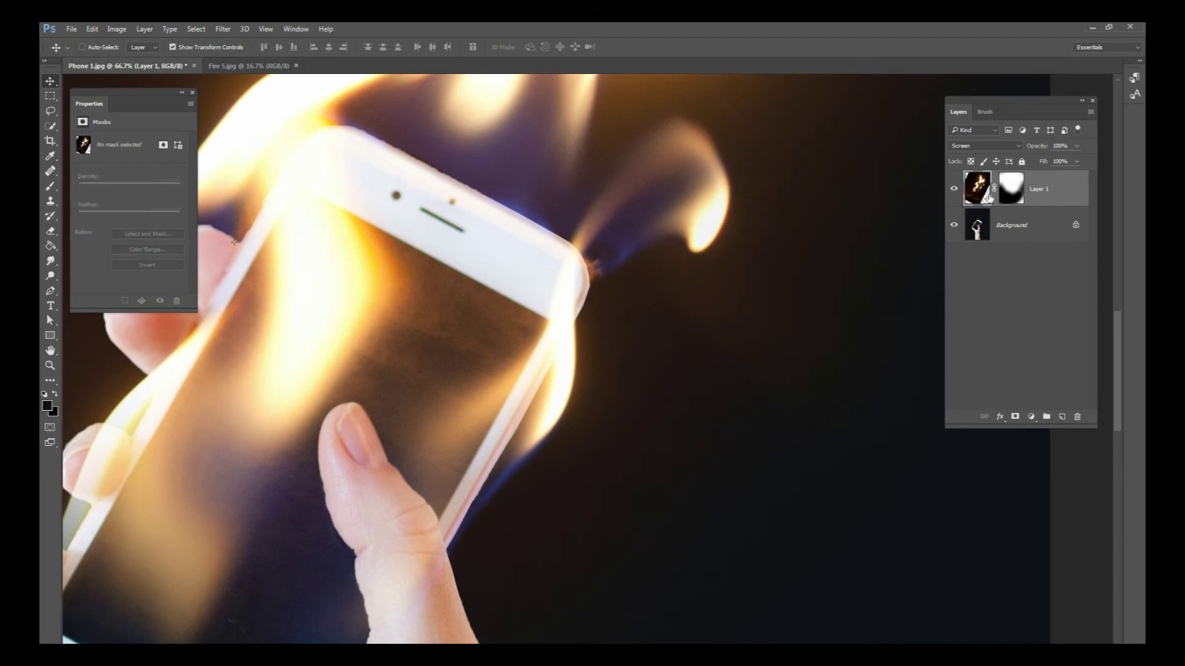
left_click(50, 232)
left_click(51, 246)
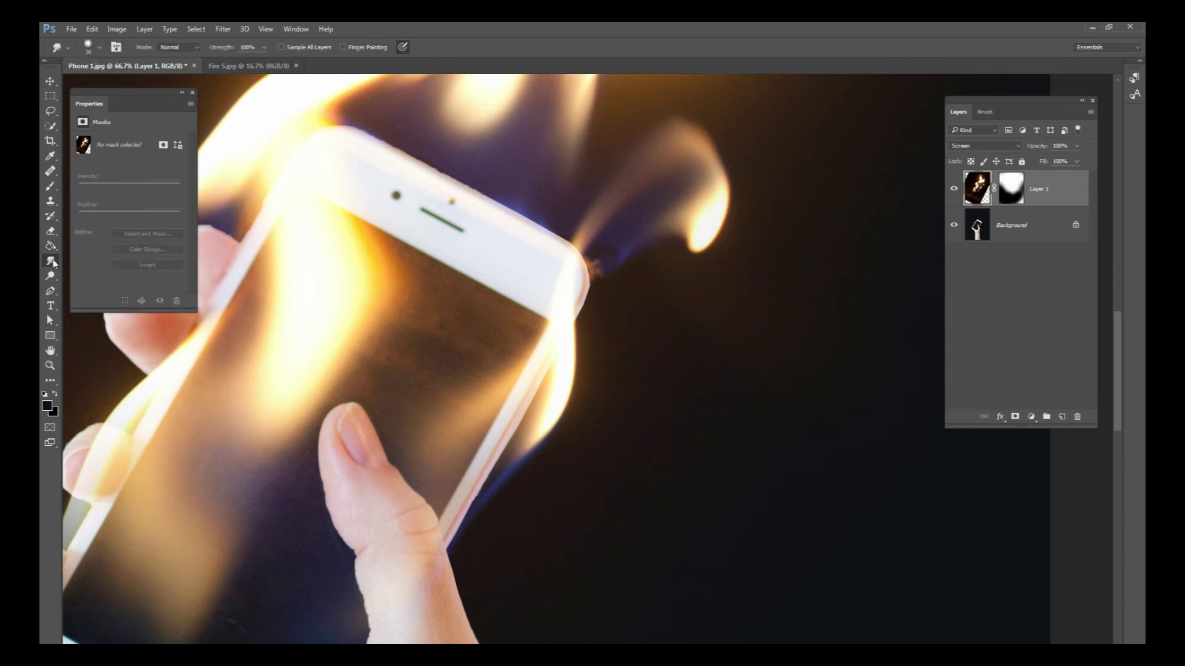
mouse_move(51, 260)
left_mouse_down()
mouse_move(72, 287)
mouse_move(52, 262)
left_mouse_up()
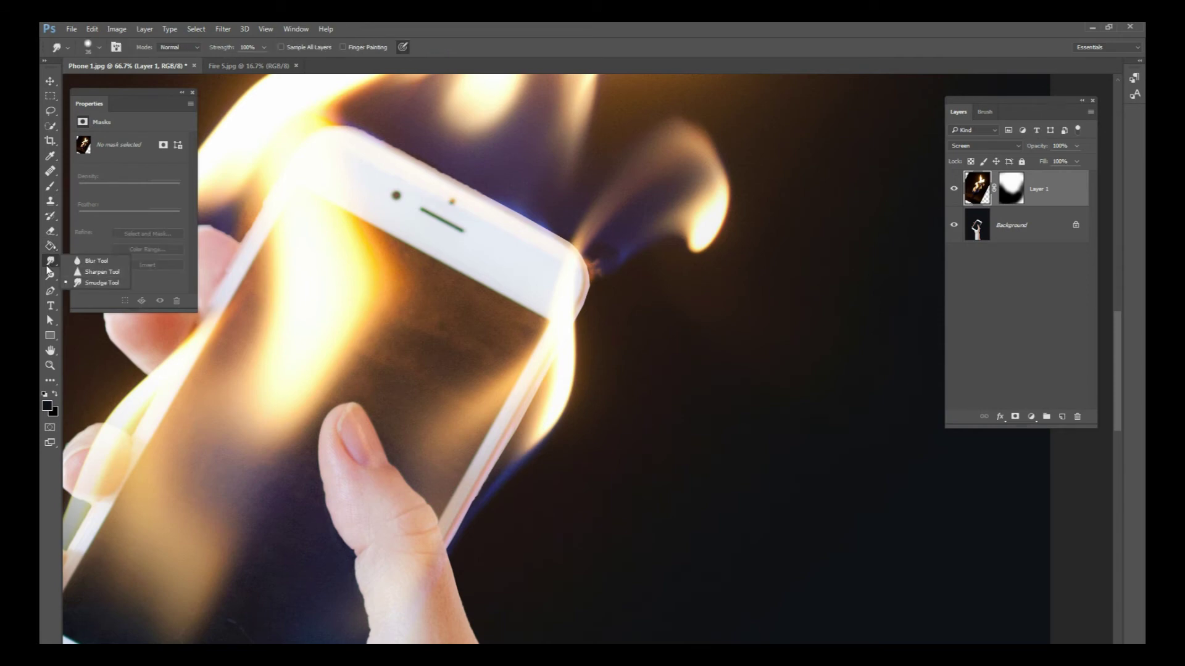
left_click(47, 265)
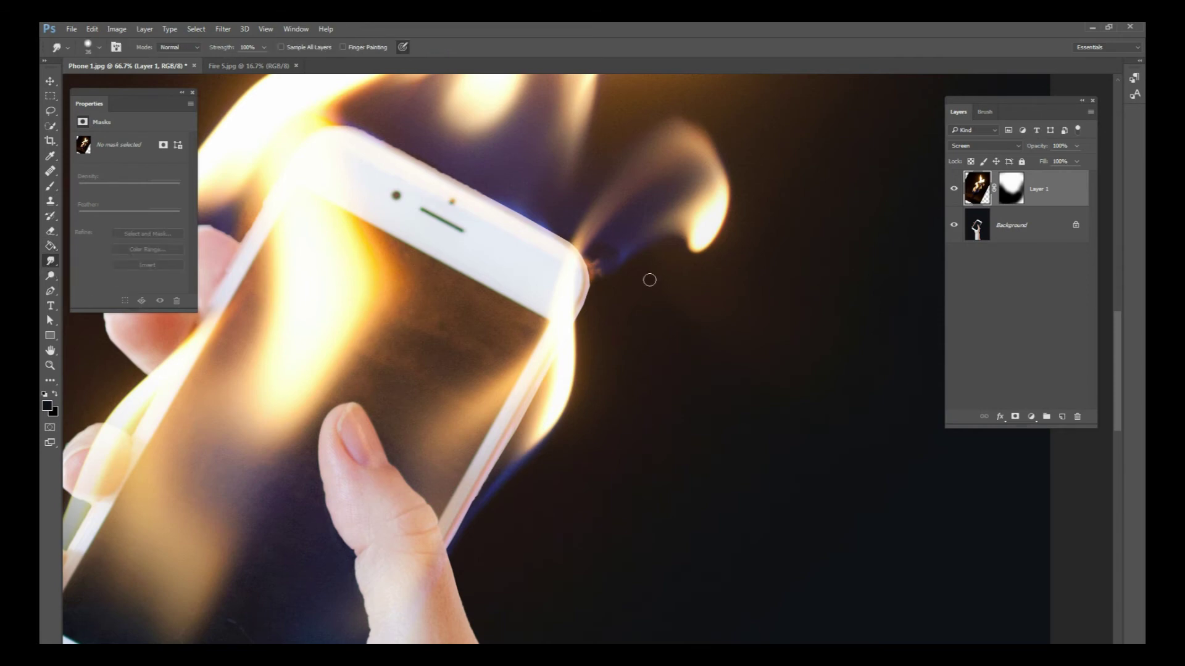
Set the smudge brush to 36 px and streak the blue corner wisp upward into the flames.
right_click(598, 263)
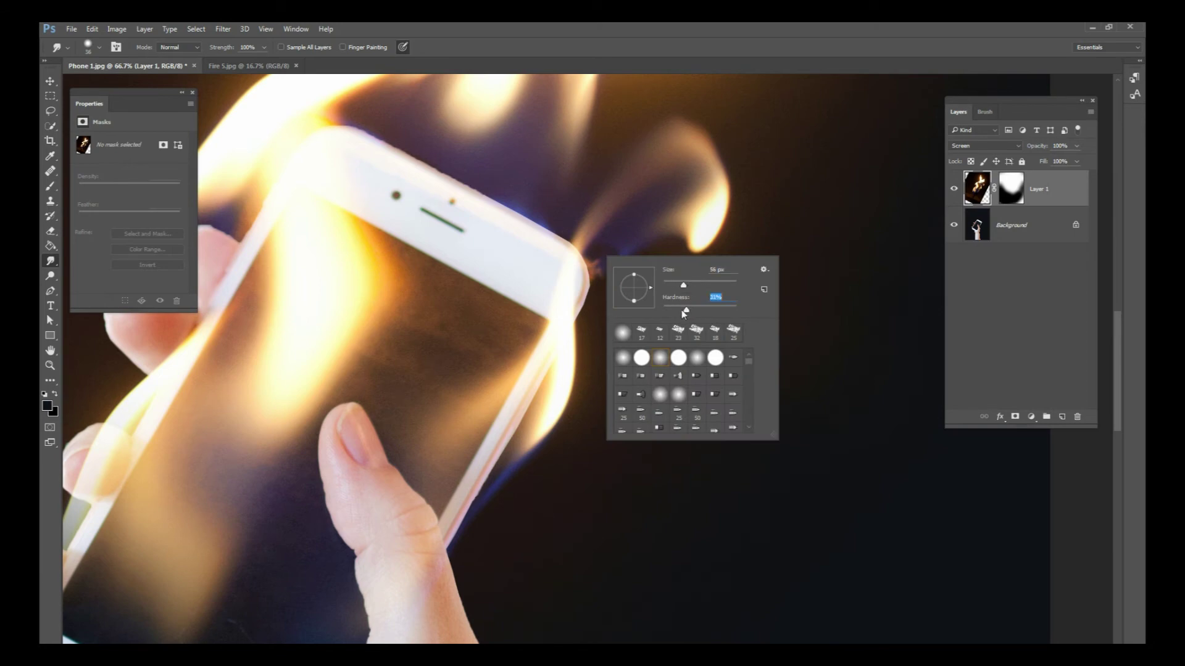
left_click(593, 265)
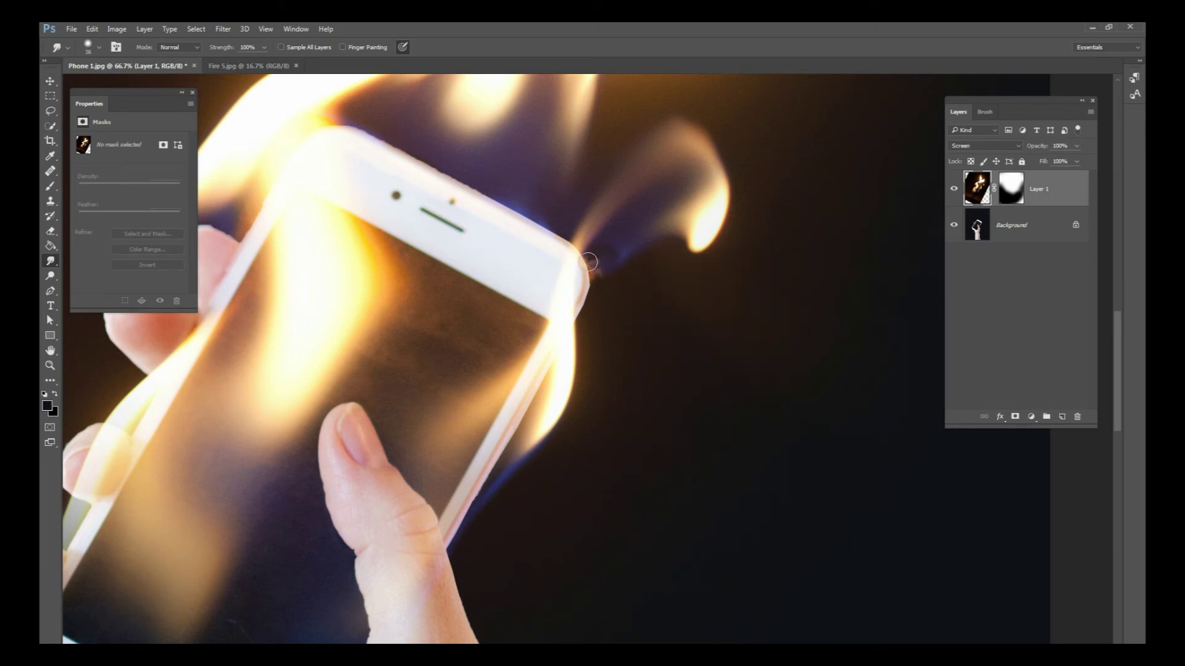
mouse_move(599, 272)
left_mouse_down()
mouse_move(584, 257)
mouse_move(596, 269)
left_mouse_up()
left_click_drag(606, 269, 617, 242)
key("ctrl+minus")
key("ctrl+minus")
key("ctrl+minus")
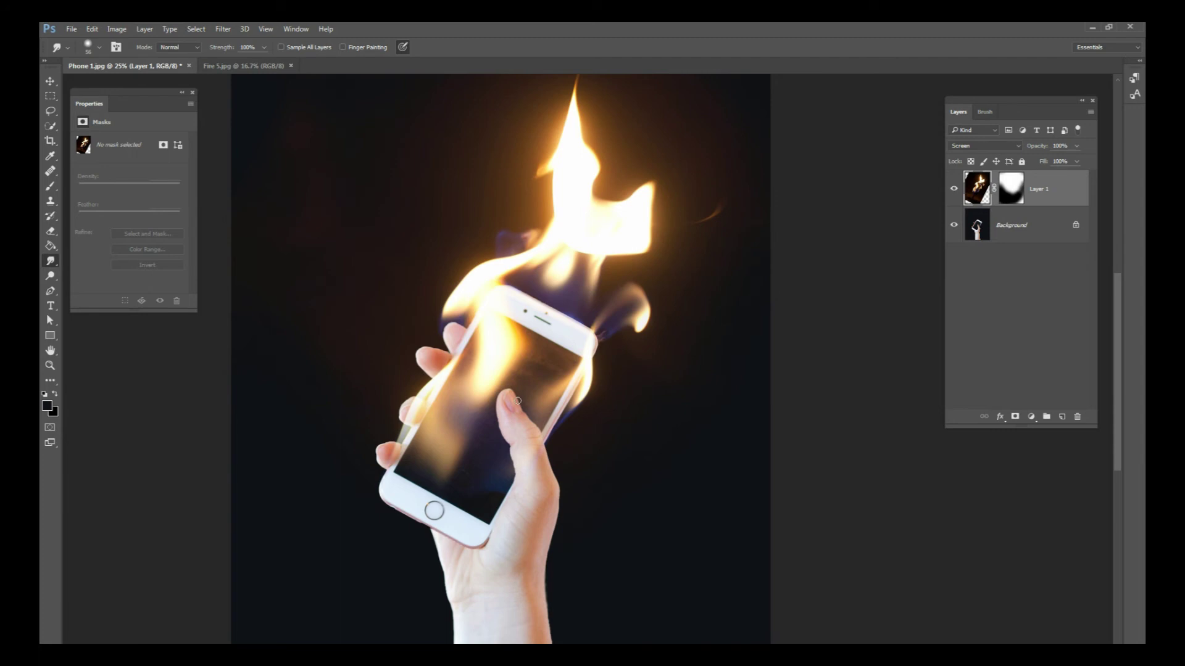
Toggle the flame layer off and on to compare, then zoom out to the whole photo.
left_click(954, 190)
left_click(953, 190)
key("ctrl+minus")
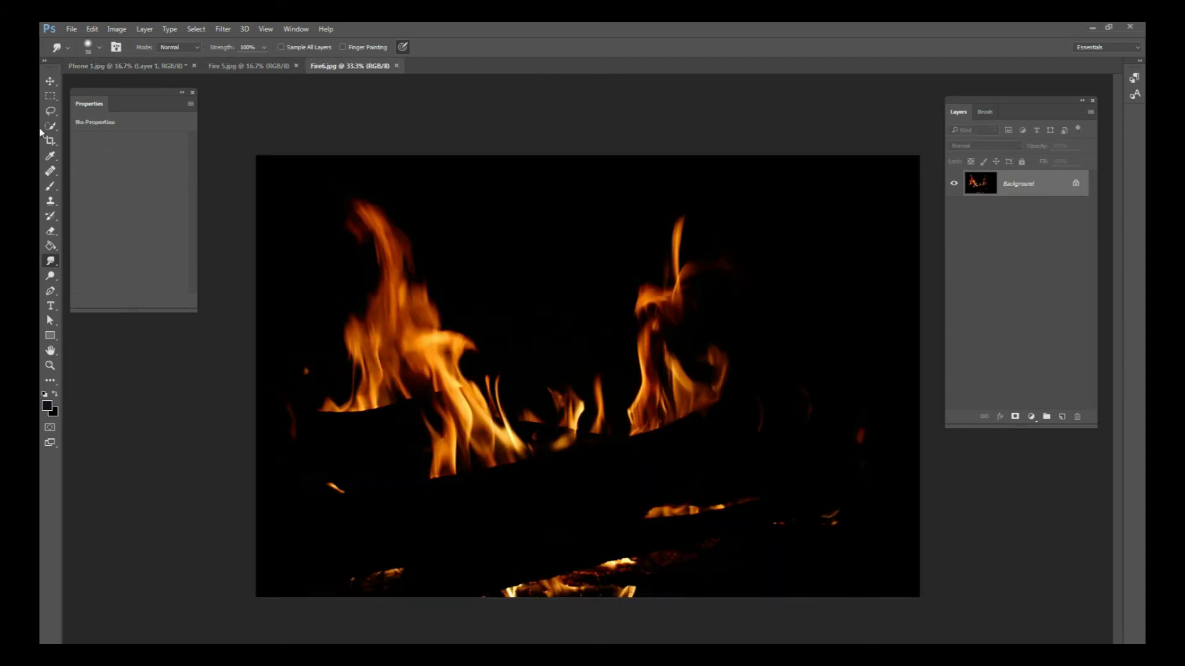
Lasso the right-hand flame in Fire6.jpg and paste it into Phone 1.jpg.
left_click(51, 111)
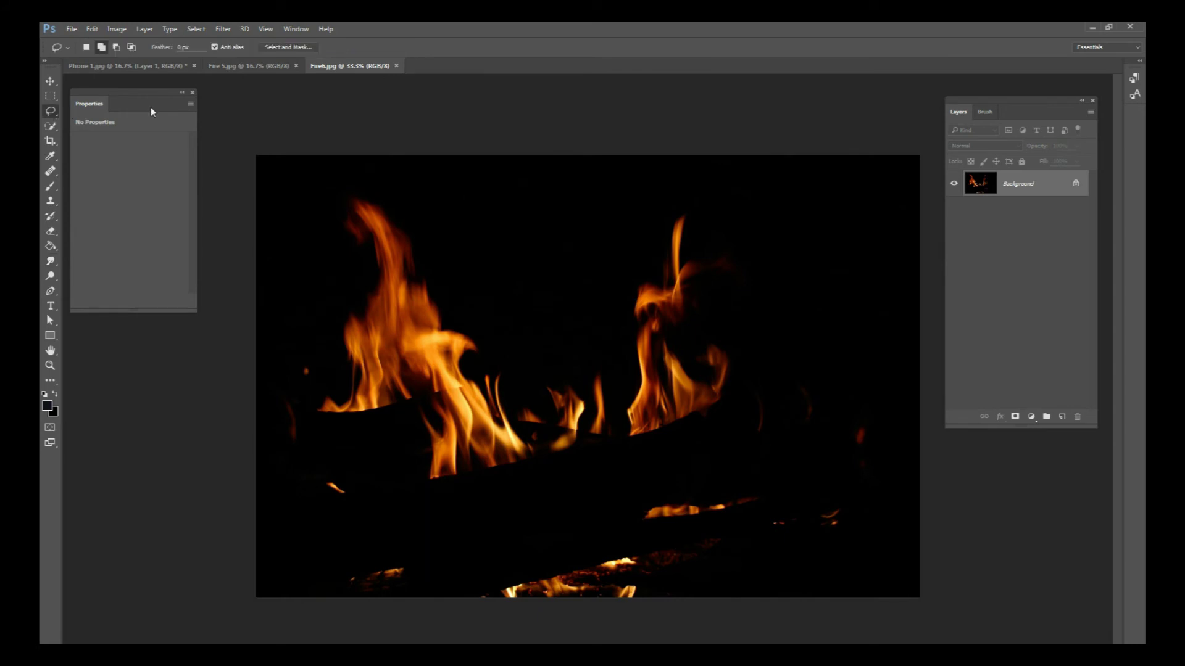
mouse_move(590, 258)
left_mouse_down()
mouse_move(608, 424)
mouse_move(749, 452)
mouse_move(812, 261)
mouse_move(687, 174)
mouse_move(653, 169)
mouse_move(554, 236)
mouse_move(594, 262)
left_mouse_up()
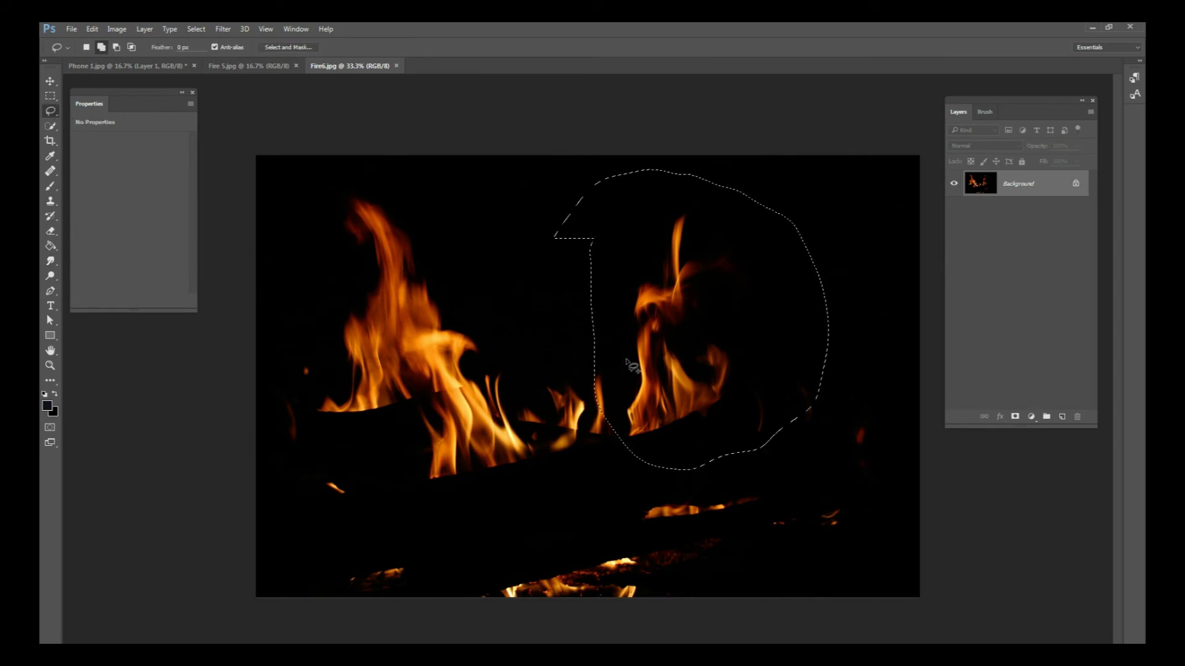
left_click(169, 70)
key("ctrl+v")
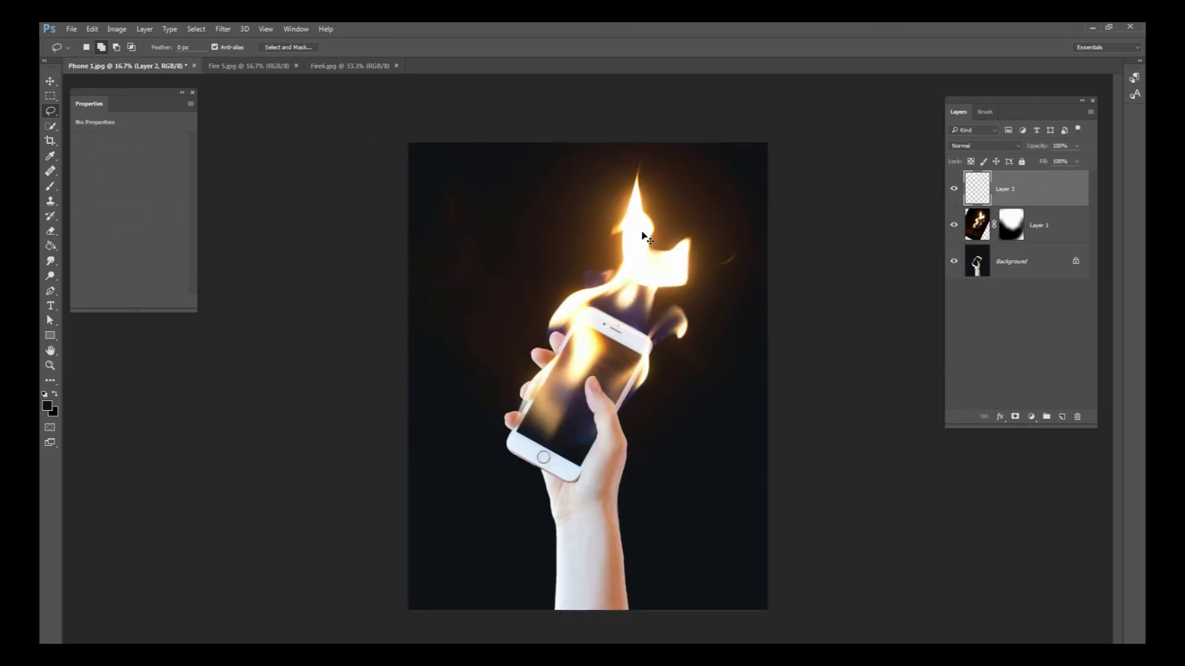
Set the pasted flame layer to Screen and drag it toward the upper left.
left_click(984, 146)
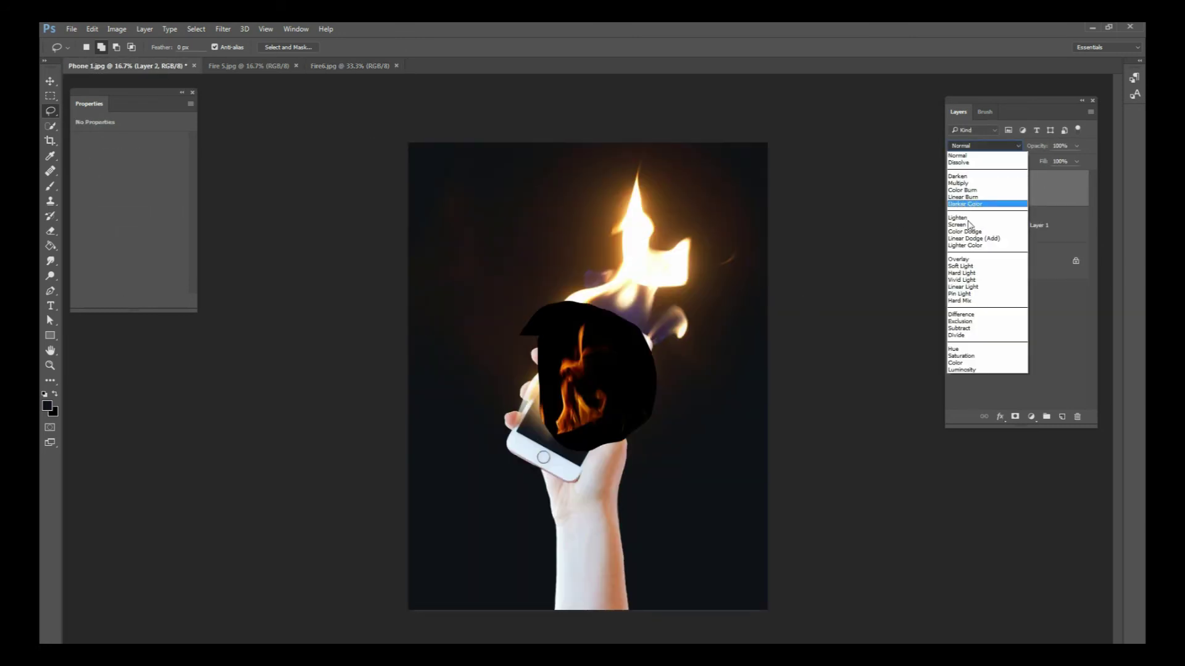
left_click(975, 228)
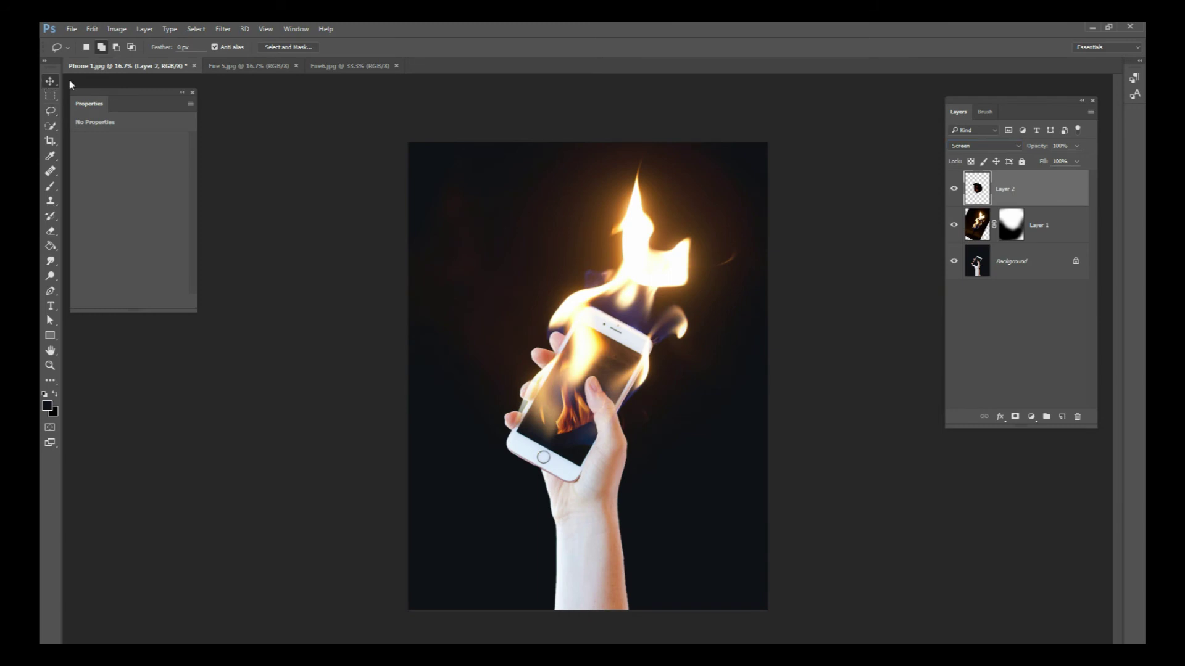
left_click(50, 81)
left_click_drag(639, 333, 584, 192)
Rotate and stretch the pasted flame onto the big flame above the phone, then commit.
key("ctrl+t")
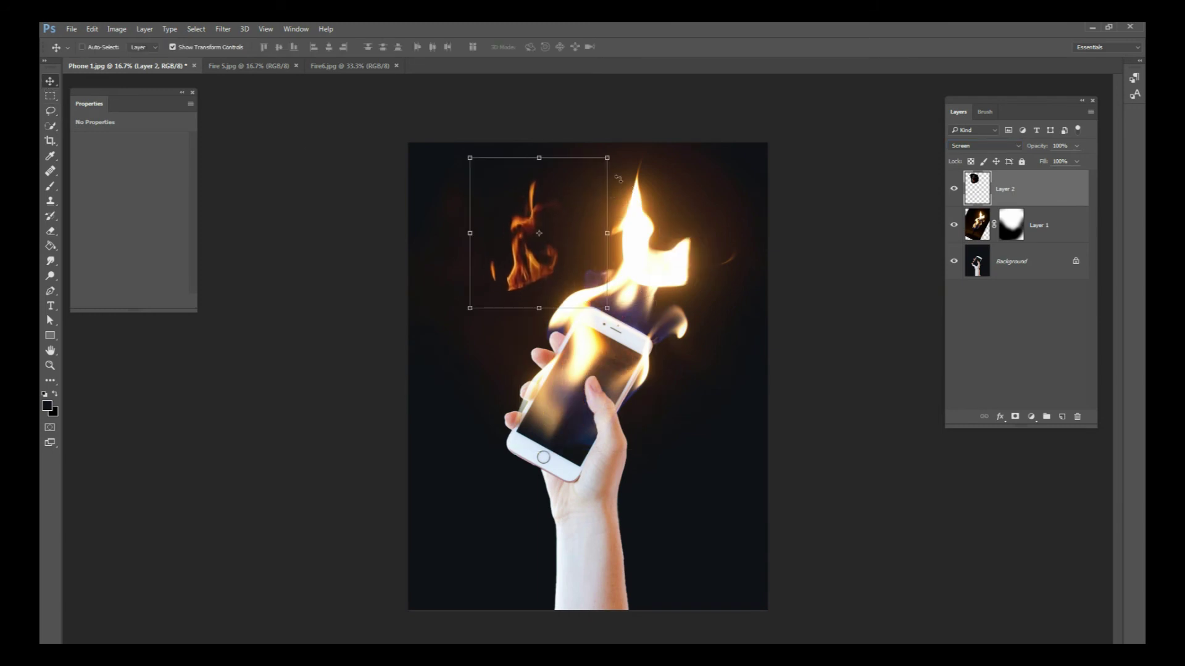
left_click_drag(615, 148, 652, 224)
left_click_drag(575, 220, 696, 279)
left_click_drag(741, 226, 753, 242)
left_click_drag(696, 275, 703, 281)
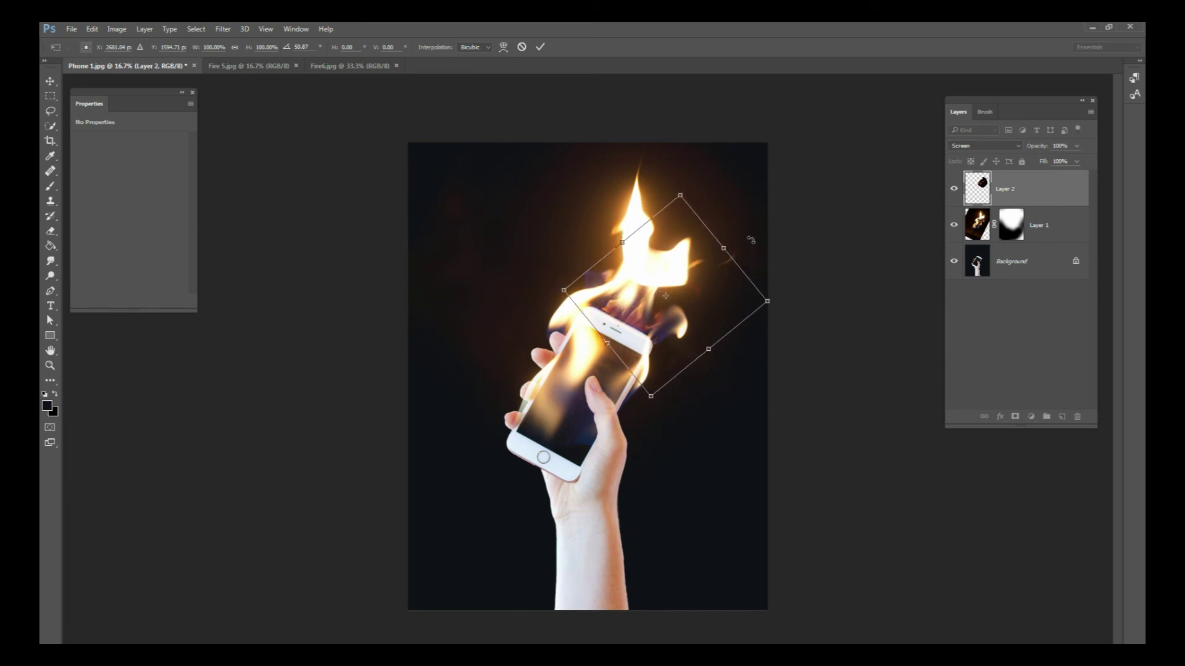
left_click_drag(753, 243, 775, 222)
left_click_drag(709, 283, 754, 198)
left_click_drag(716, 249, 720, 251)
left_click_drag(581, 148, 590, 143)
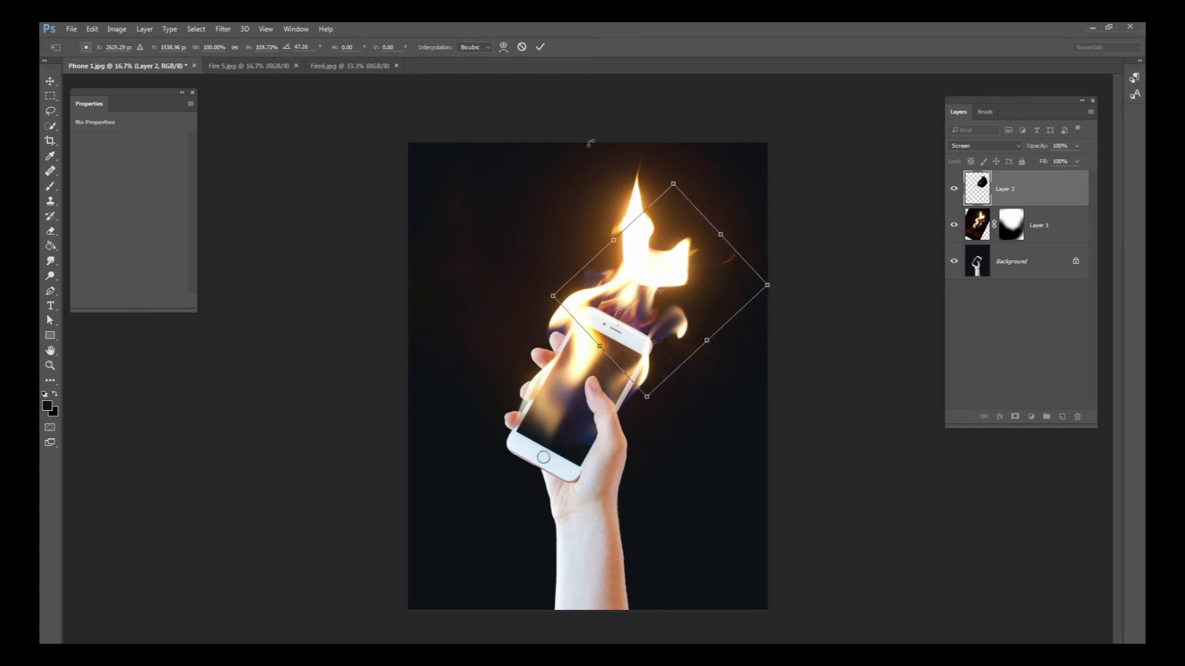
left_click(540, 47)
key("ctrl+plus")
key("ctrl+plus")
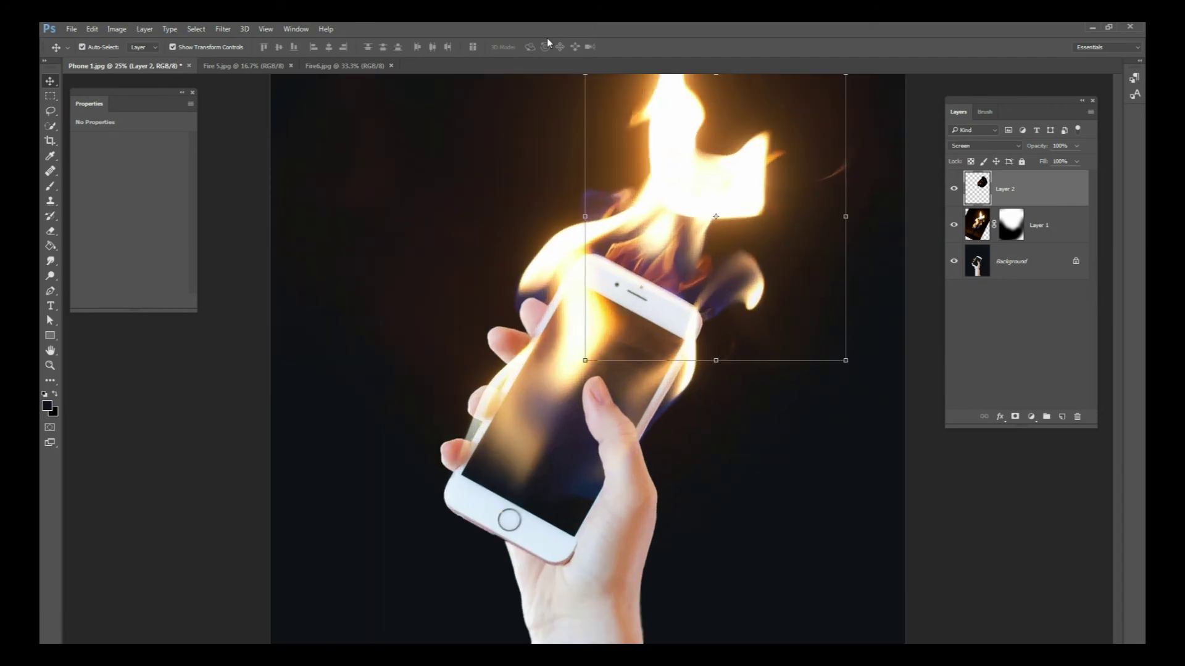
left_click_drag(727, 275, 744, 298)
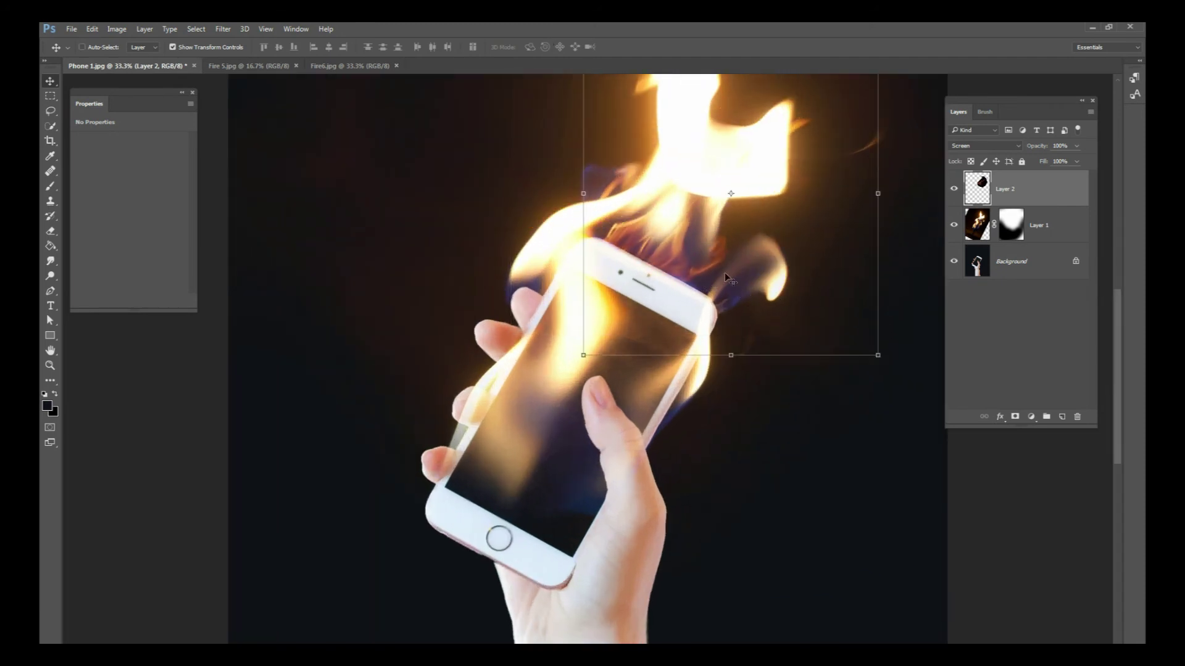
Add a Hue/Saturation adjustment layer clipped to the pasted flame layer.
key("ctrl+minus")
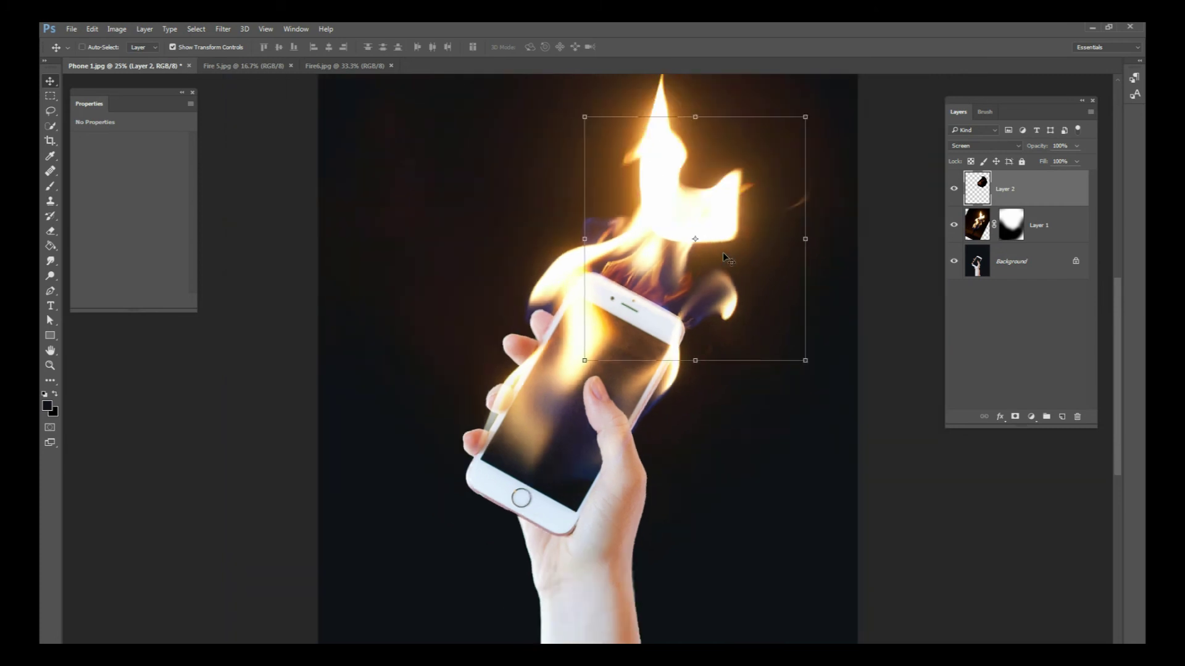
left_click_drag(1008, 100, 982, 108)
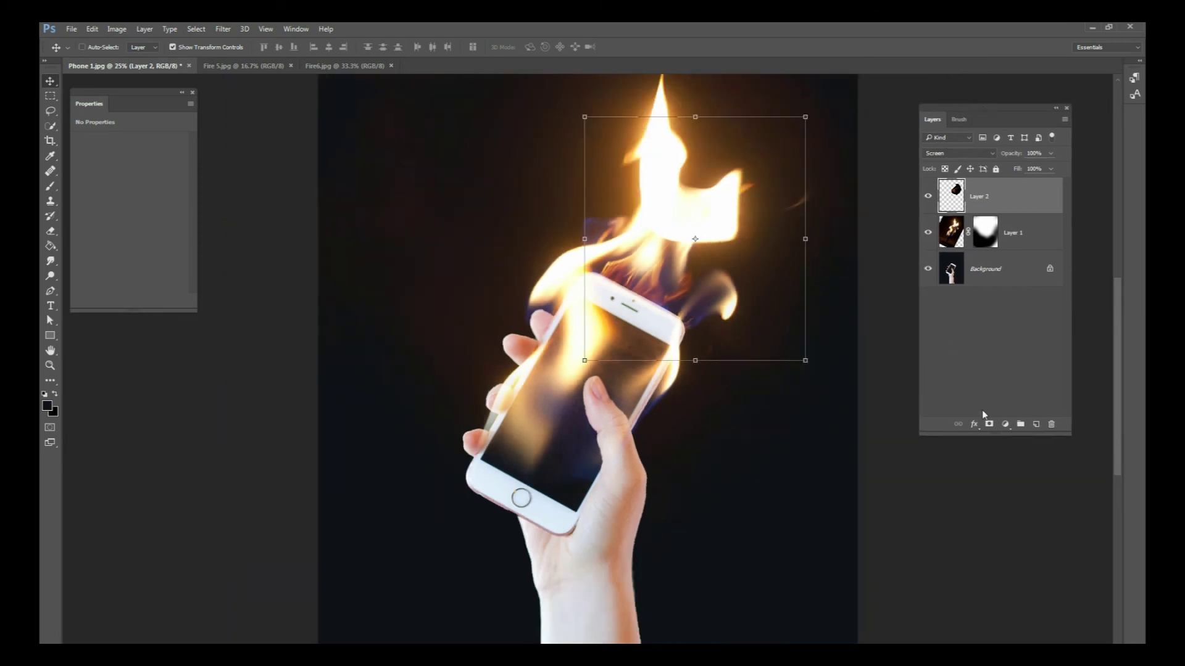
left_click(1005, 426)
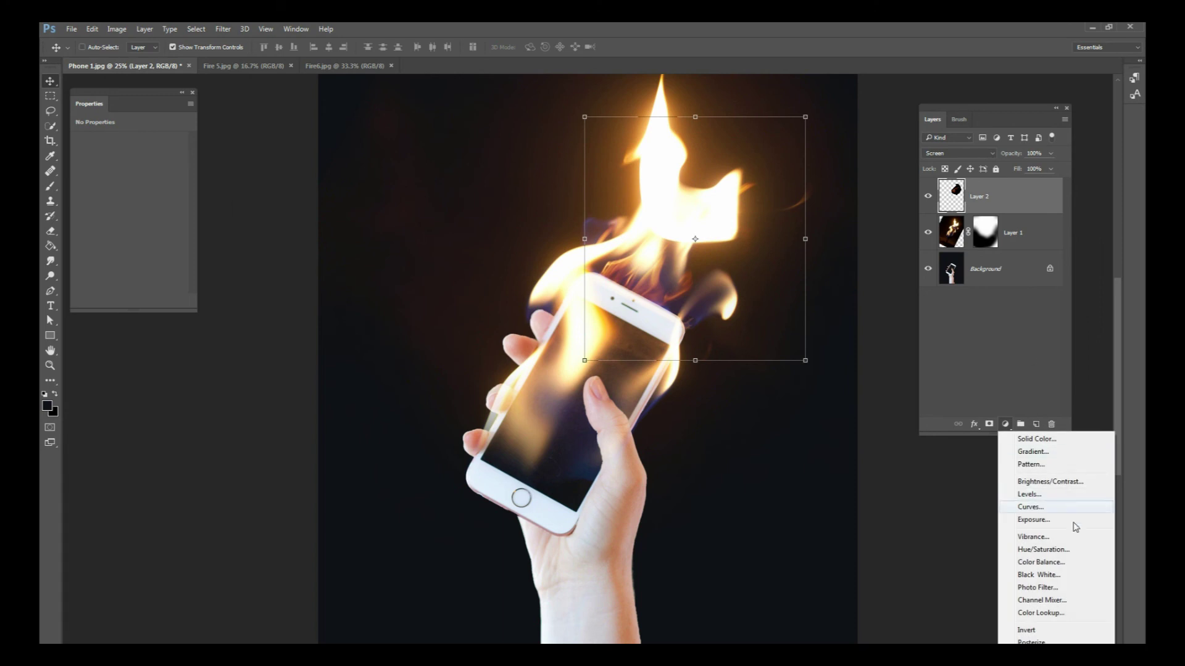
left_click(1012, 549)
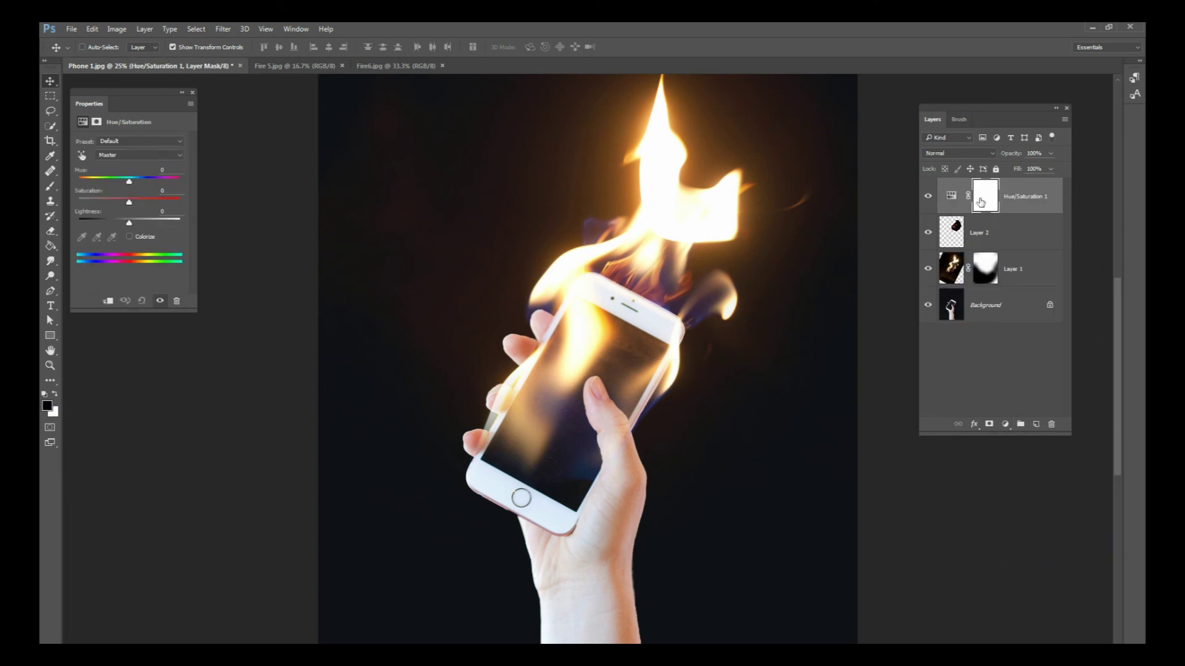
key("ctrl+alt+g")
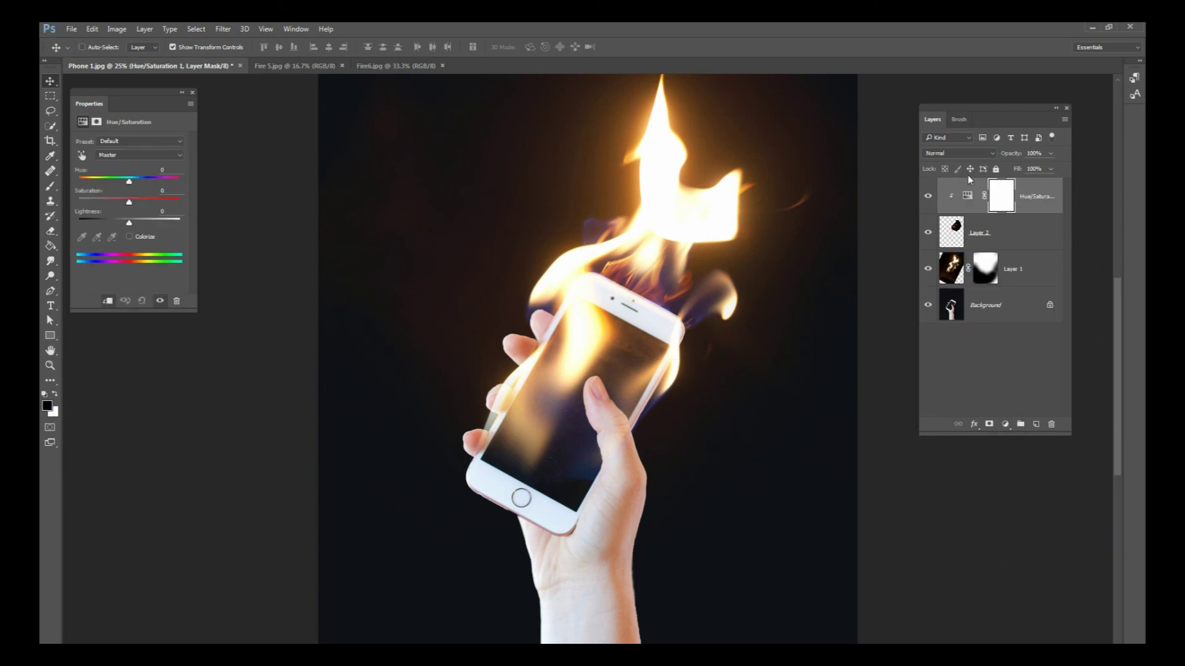
Move the pasted flame to the upper left and colorize it bluish (Hue 228, Saturation 25).
left_click(1006, 241)
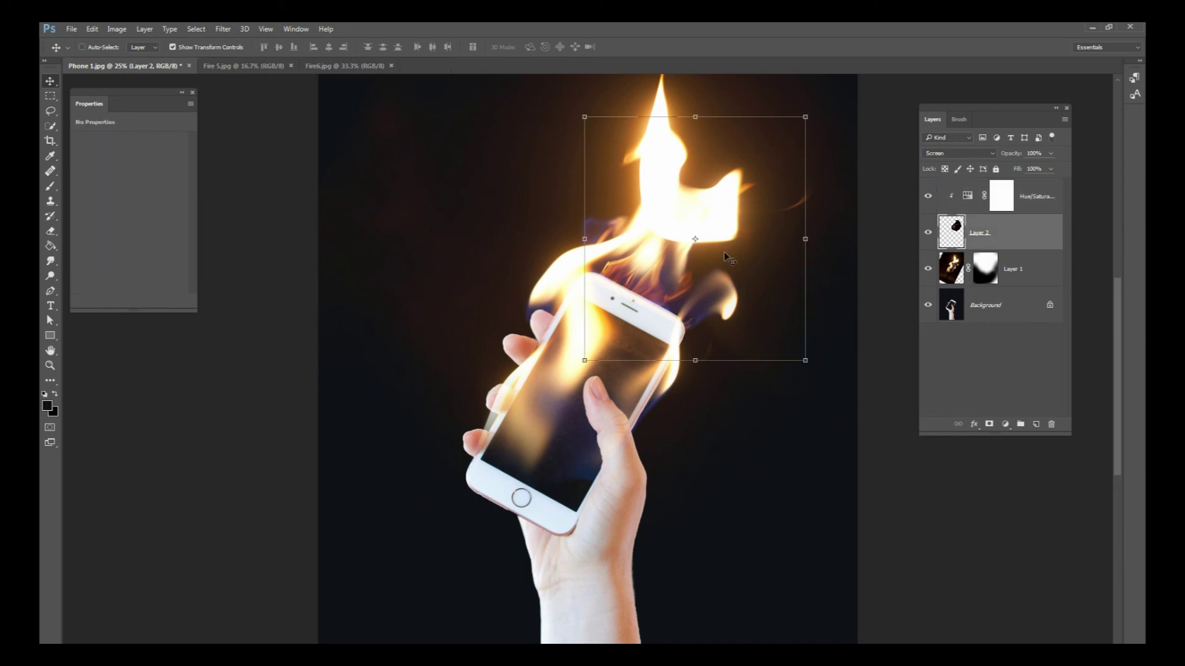
left_click_drag(725, 256, 527, 221)
left_click(1001, 204)
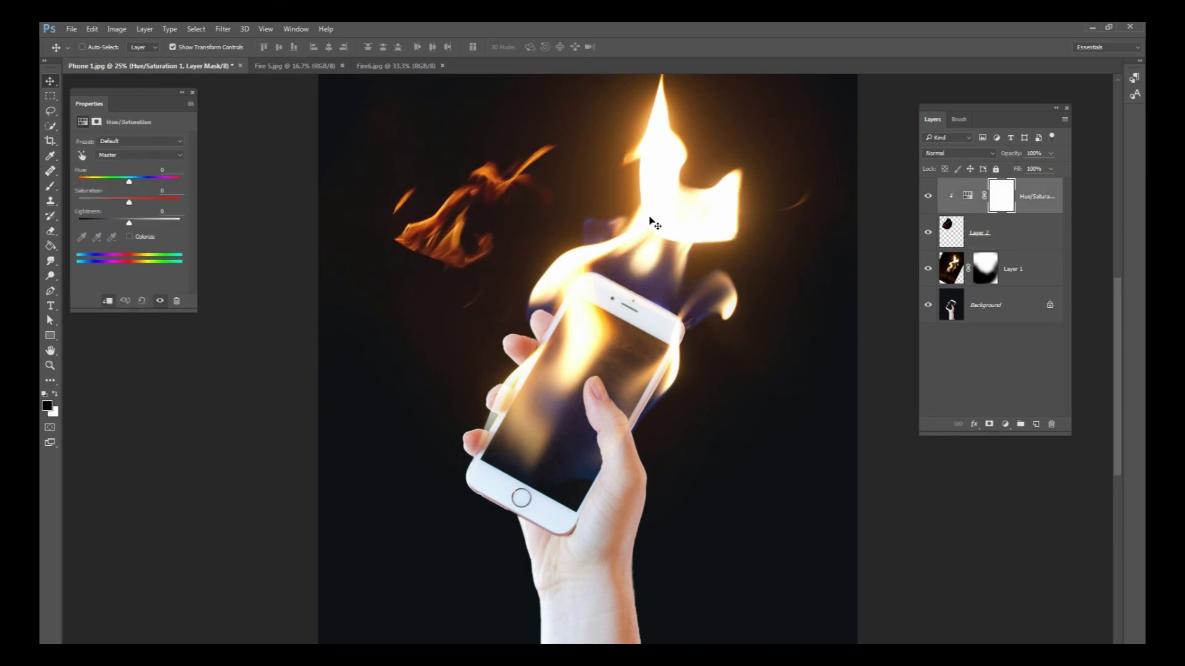
left_click(131, 237)
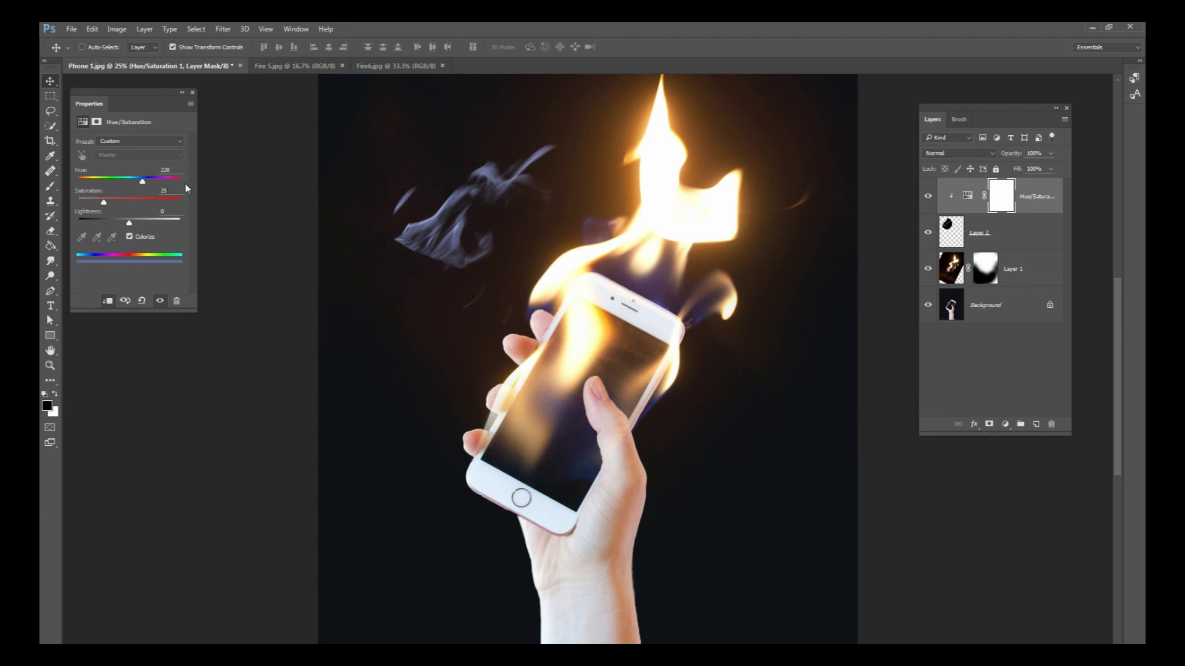
Tune the colorized flame to Hue 243, Saturation 58, Lightness -1 for a blue-purple tone.
mouse_move(143, 187)
left_mouse_down()
mouse_move(84, 184)
mouse_move(170, 185)
mouse_move(108, 185)
mouse_move(139, 186)
left_mouse_up()
mouse_move(145, 184)
left_mouse_down()
mouse_move(137, 203)
mouse_move(147, 183)
left_mouse_up()
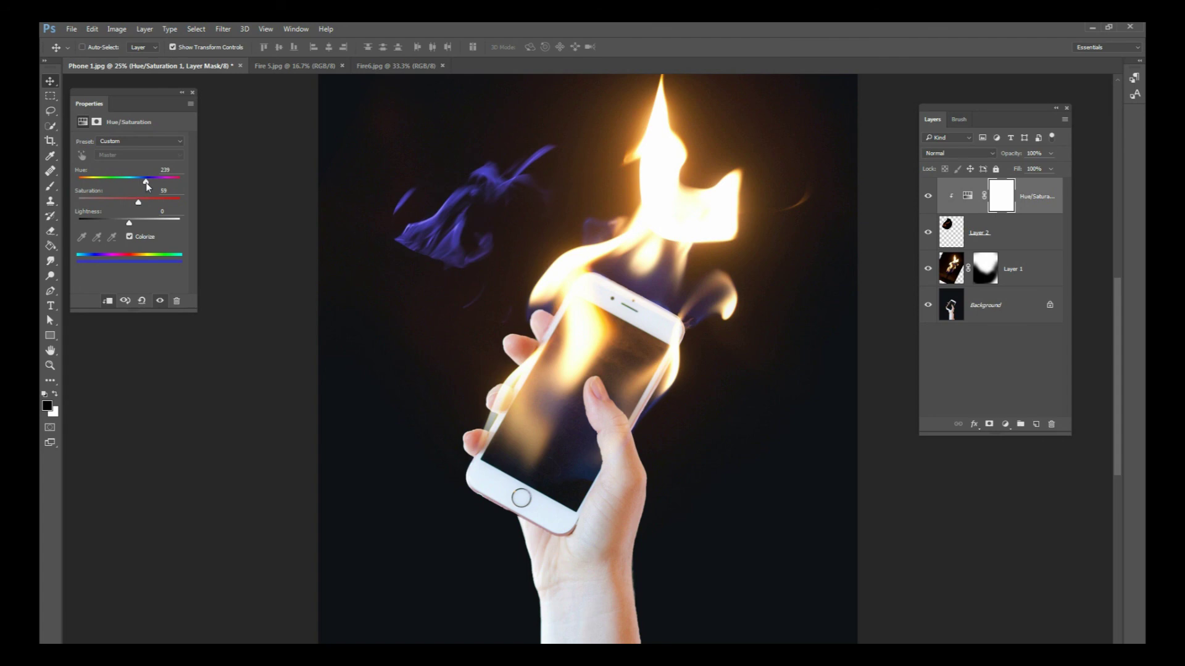
mouse_move(142, 206)
left_mouse_down()
mouse_move(130, 225)
mouse_move(137, 203)
left_mouse_up()
mouse_move(131, 224)
left_mouse_down()
mouse_move(146, 224)
mouse_move(133, 224)
left_mouse_up()
left_click(998, 236)
Move the blue flame onto the phone's flames, scaled to about 83% and tilted roughly 2°.
left_click_drag(556, 169, 759, 211)
key("ctrl+t")
mouse_move(790, 340)
left_mouse_down()
mouse_move(764, 310)
mouse_move(782, 320)
left_mouse_up()
left_click_drag(802, 281, 821, 290)
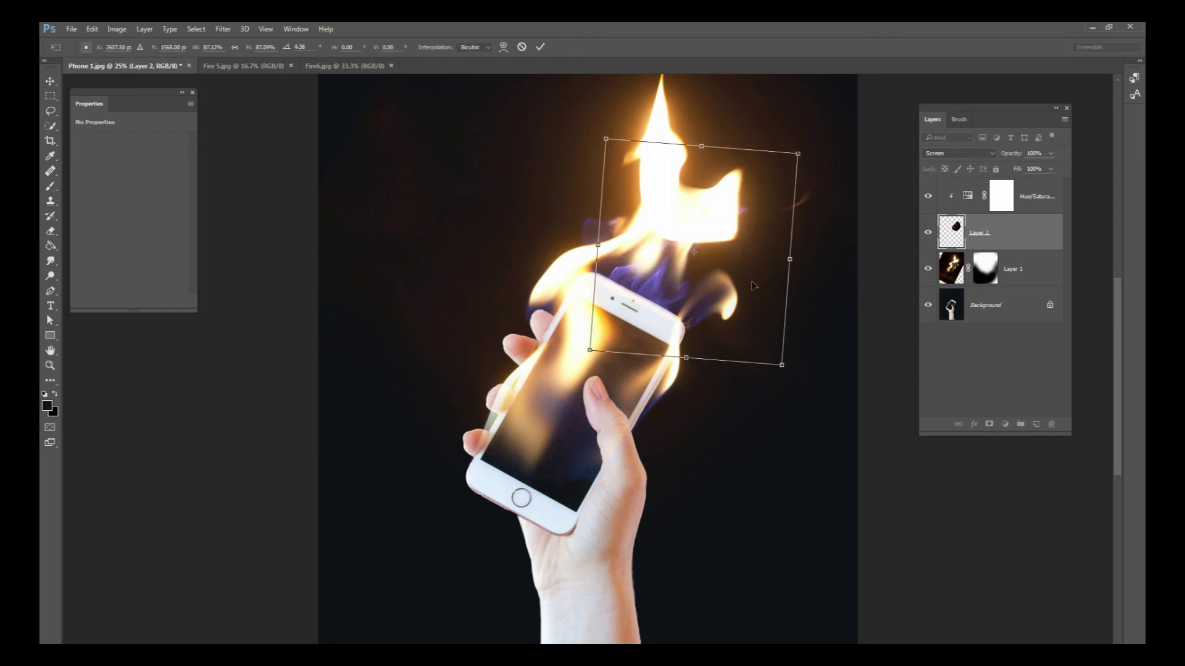
left_click_drag(750, 287, 748, 290)
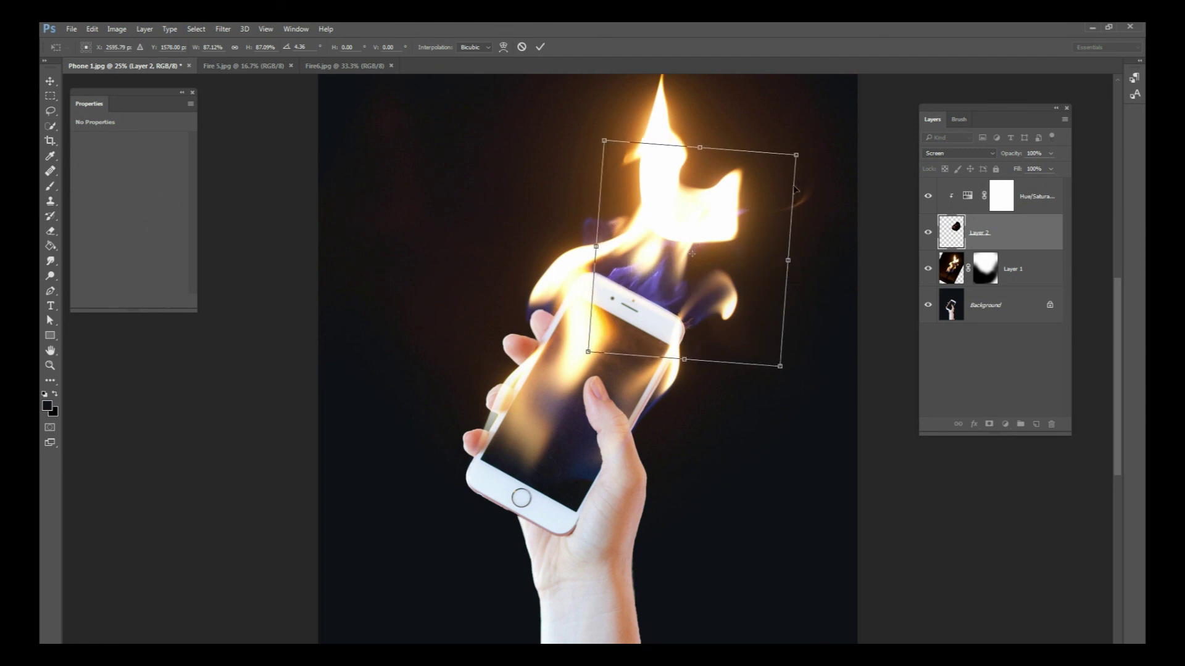
left_click_drag(790, 158, 780, 154)
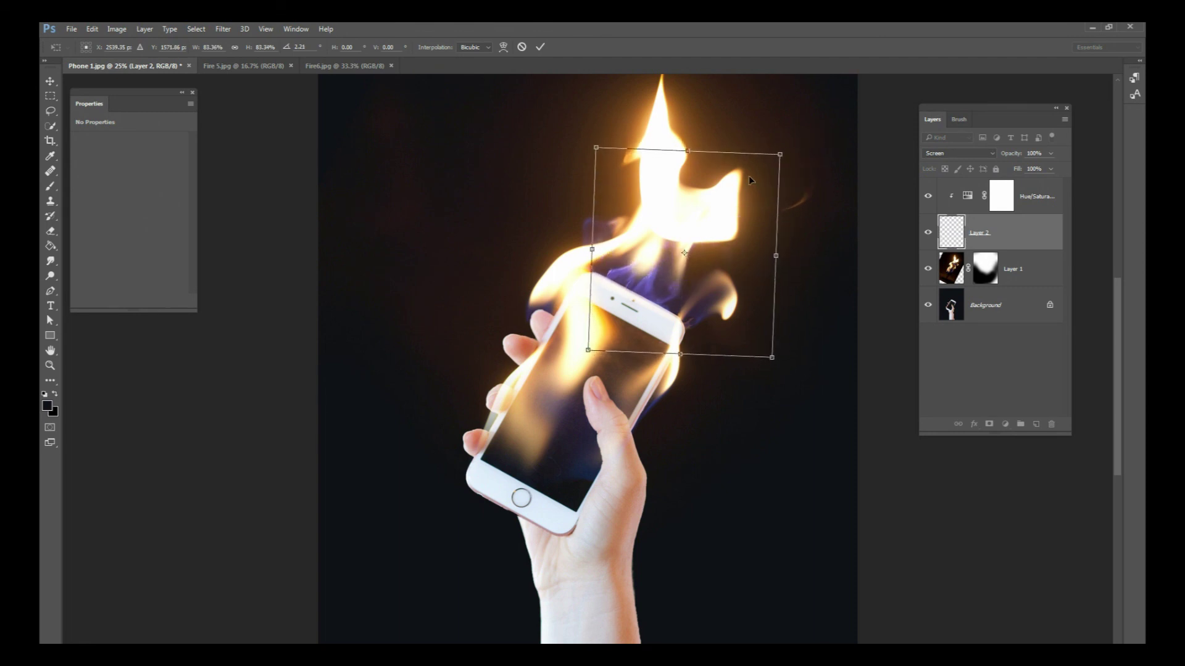
key("Return")
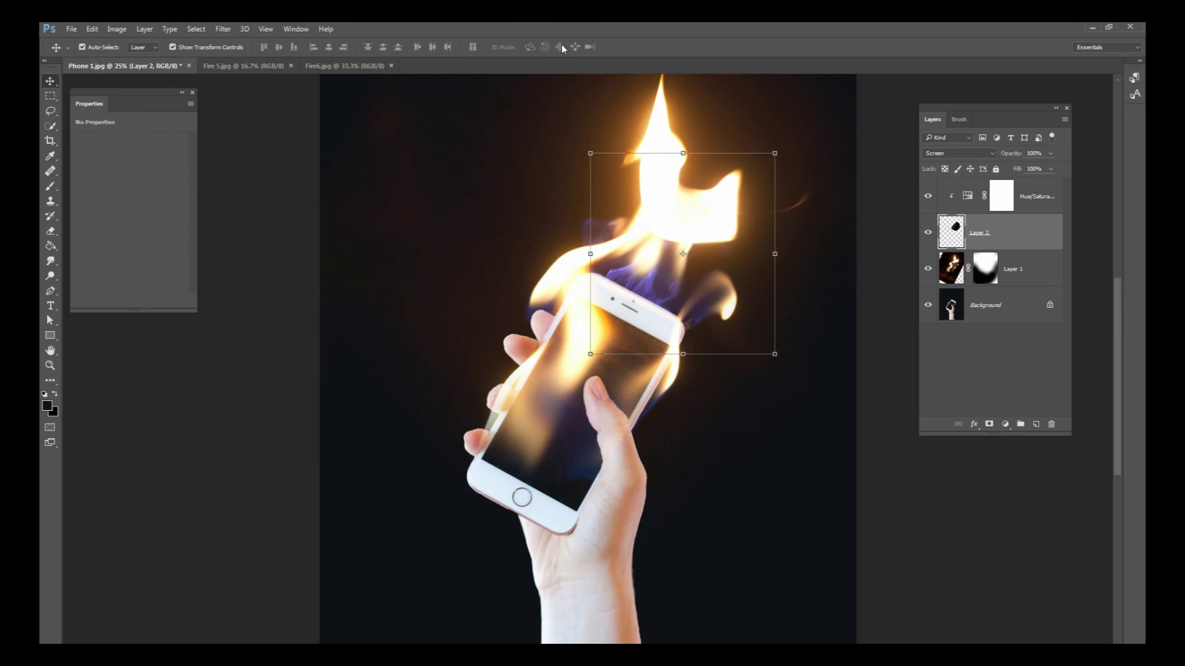
Fit the whole image on screen and select the Background layer.
key("ctrl+0")
key("ctrl+minus")
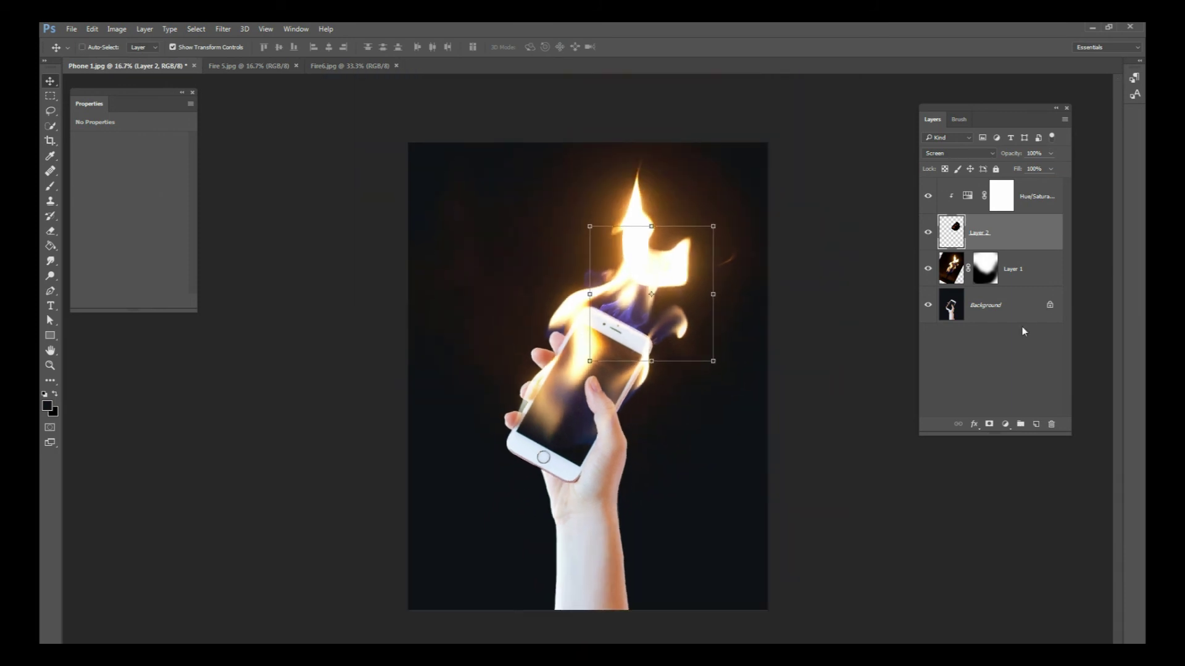
left_click(1003, 309)
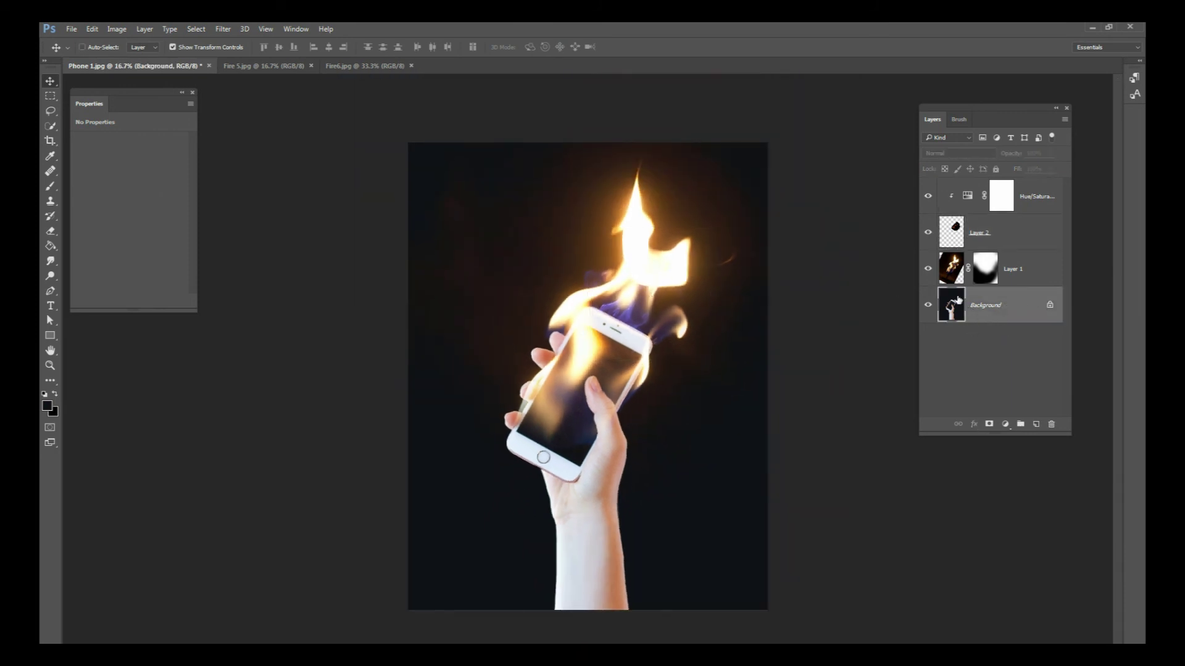